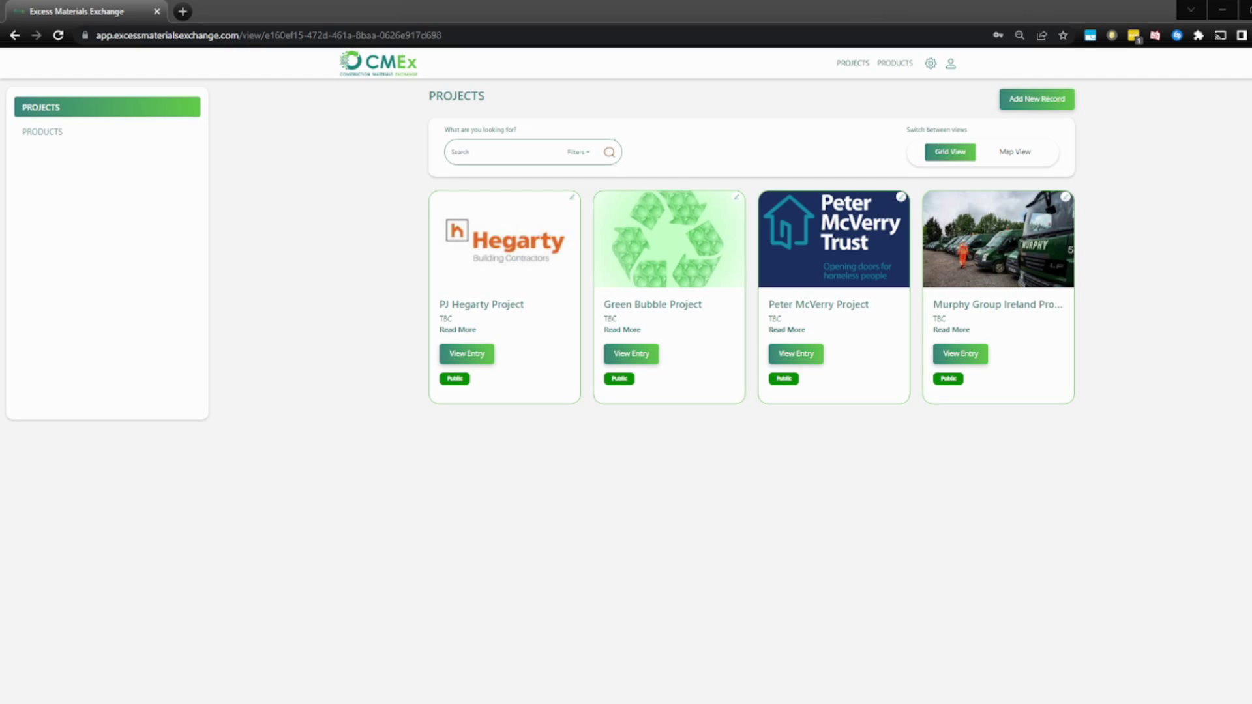
Look over the PJ Hegarty Project entry's details, history and connections, then go to Products.
click(461, 355)
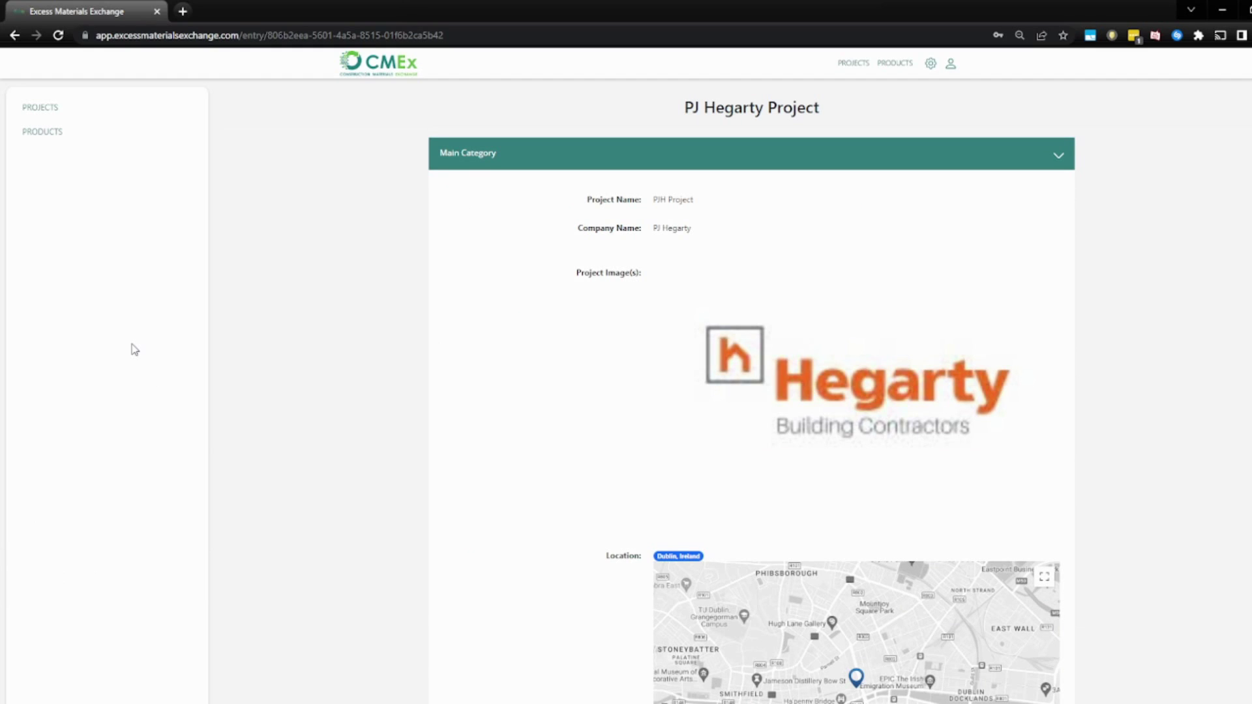
drag(692, 229, 619, 235)
triple_click(609, 274)
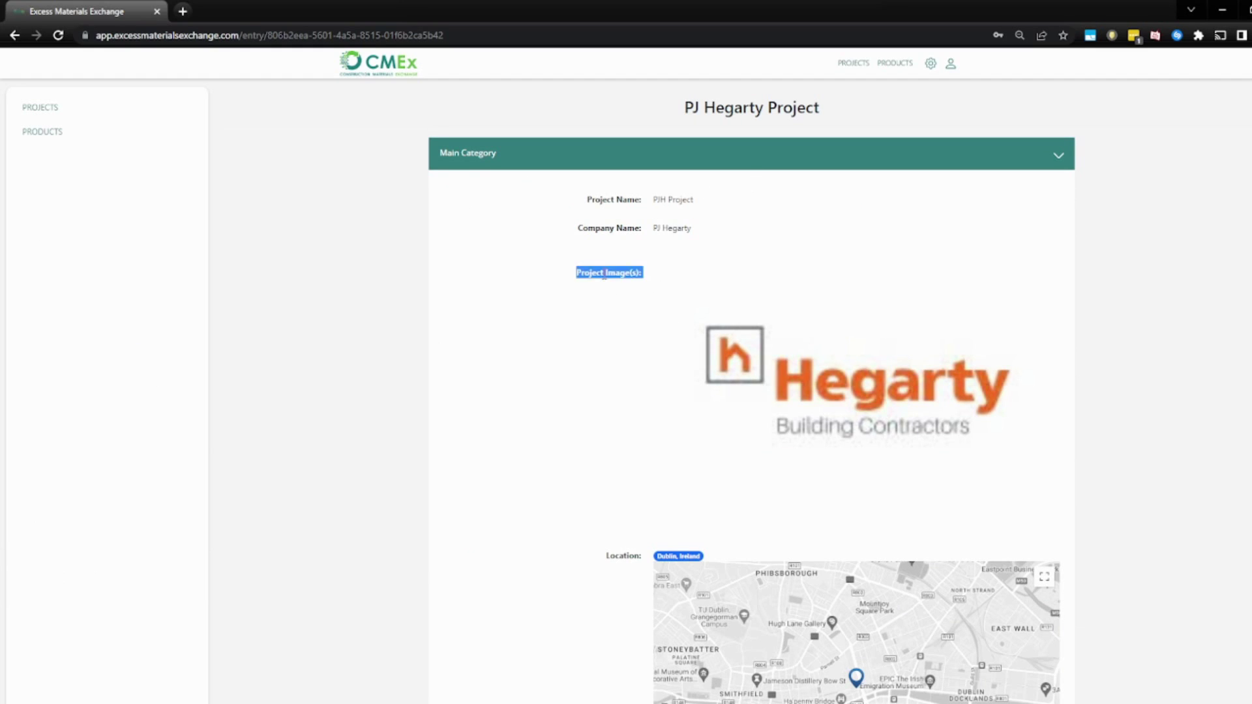
scroll(608, 289, down, 4)
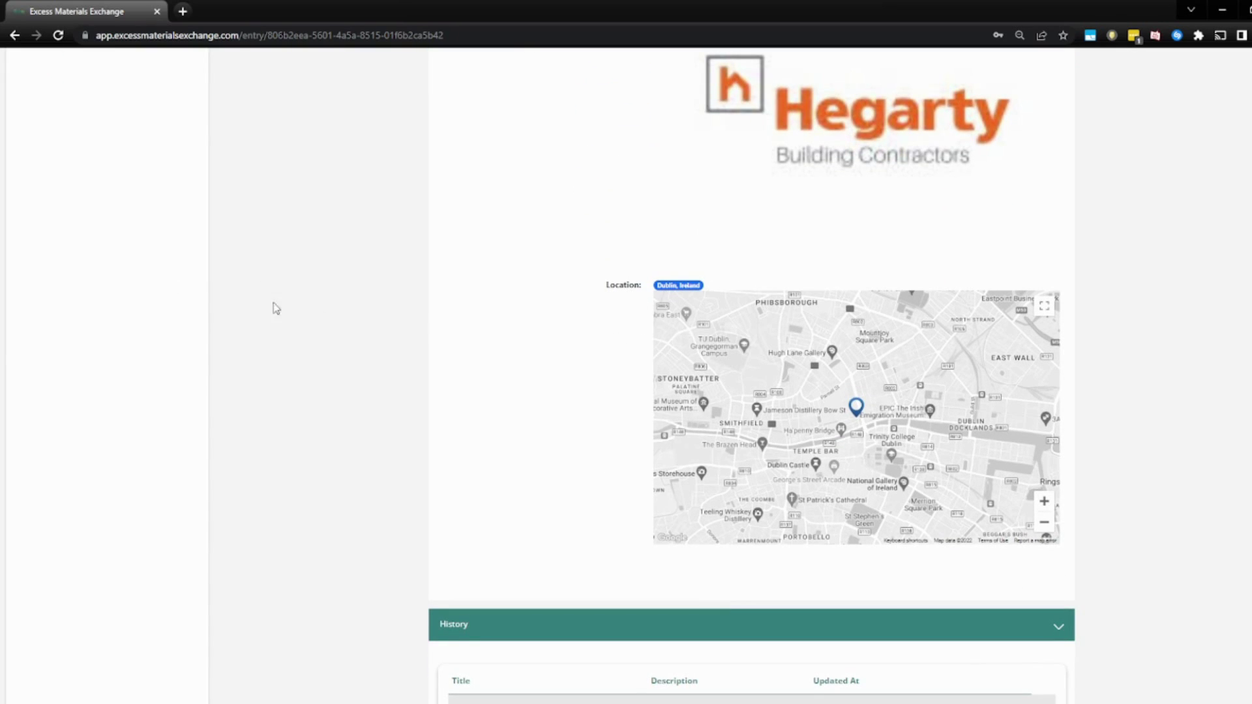
scroll(369, 461, down, 4)
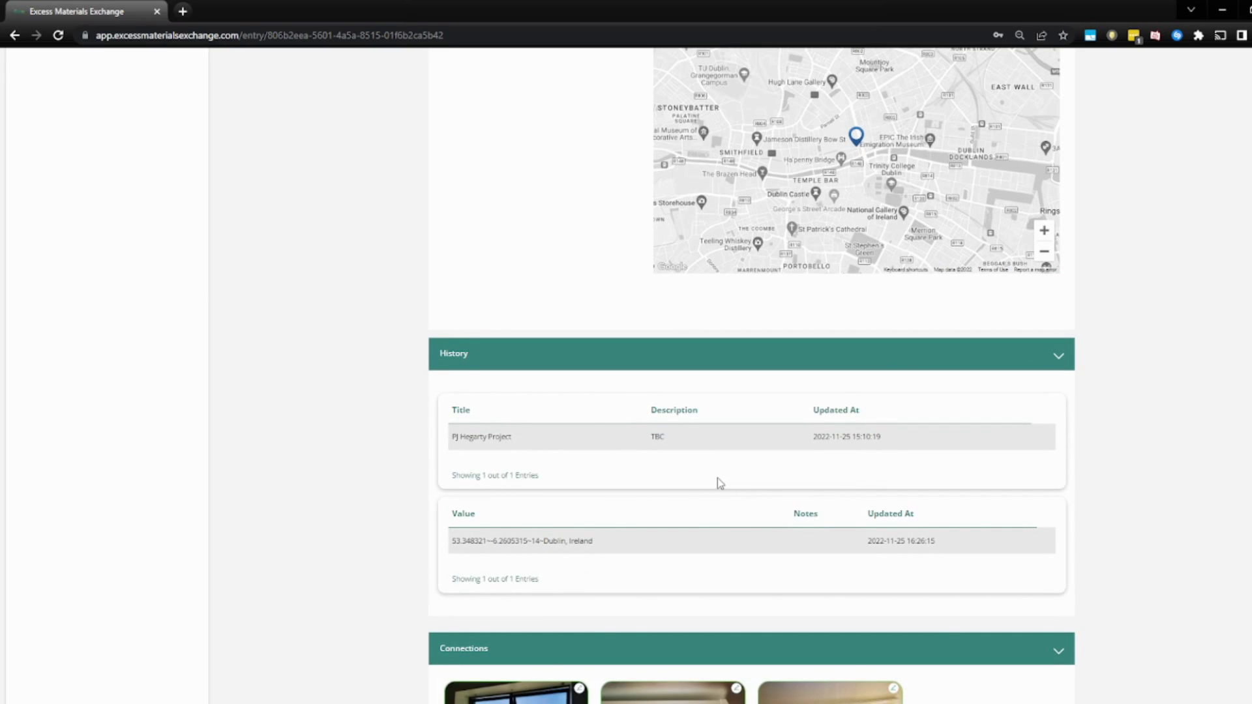
scroll(720, 484, down, 5)
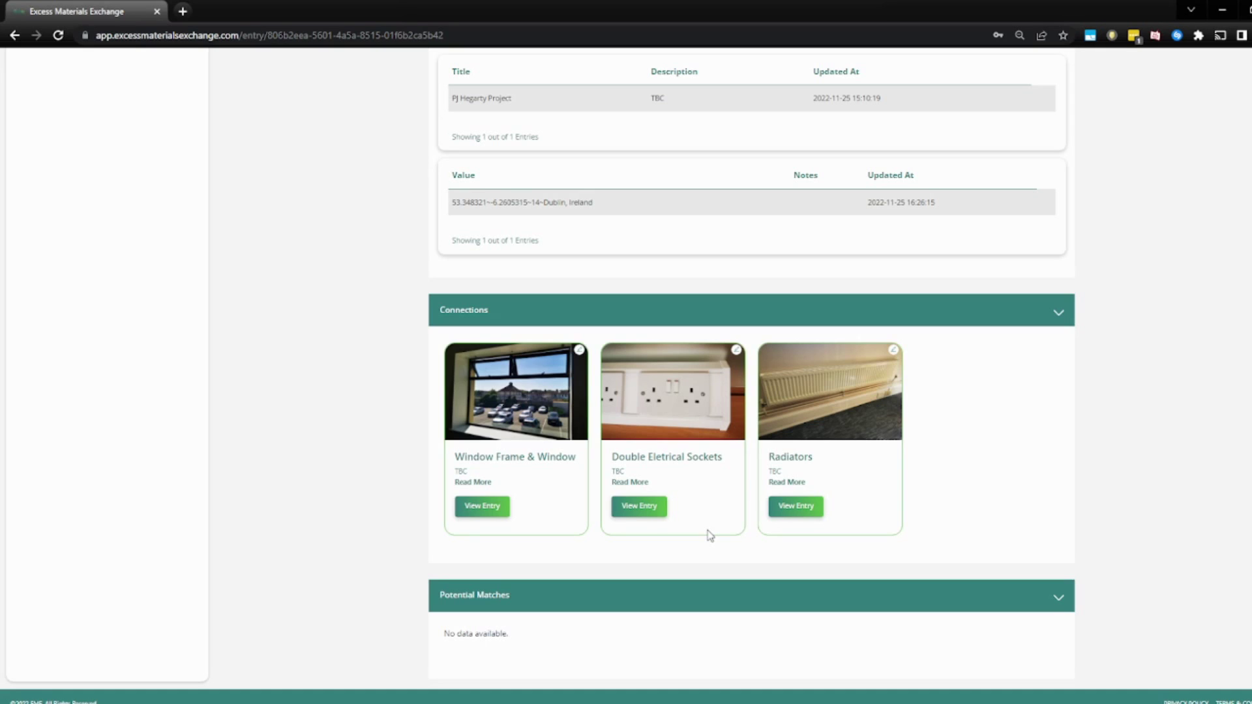
scroll(835, 518, up, 20)
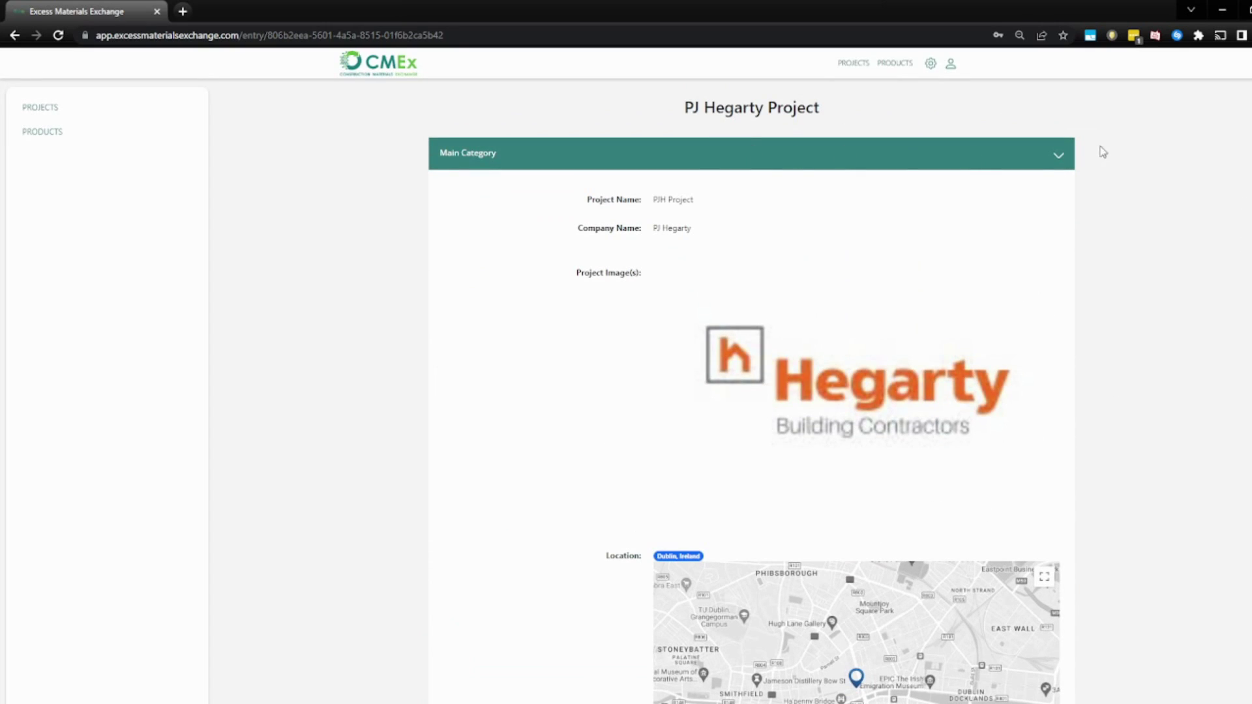
click(891, 65)
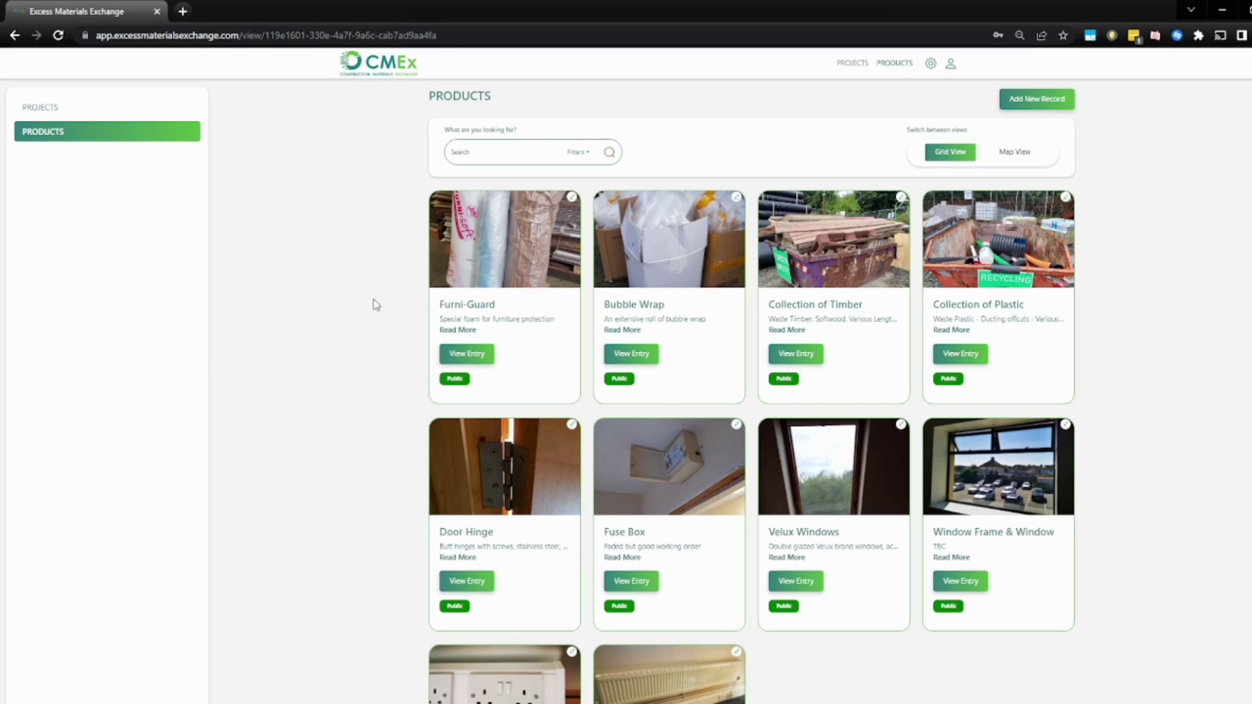
click(454, 151)
click(579, 158)
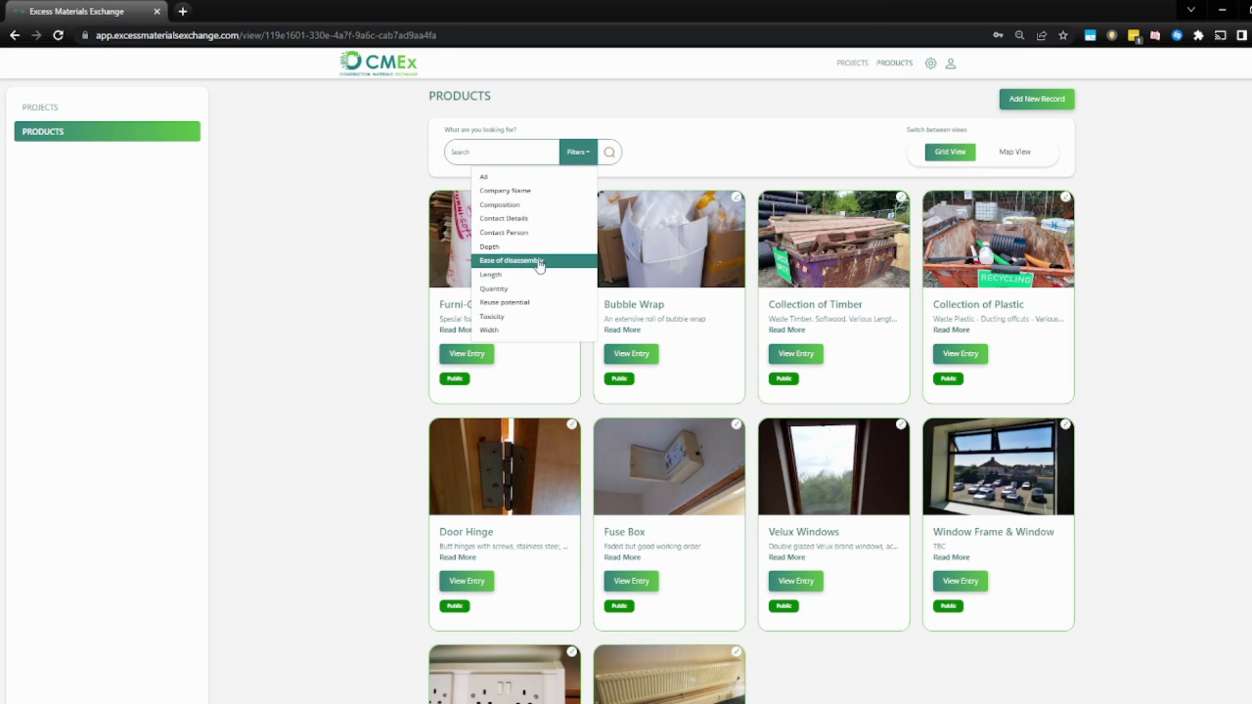
click(519, 191)
click(476, 153)
text(Murphy)
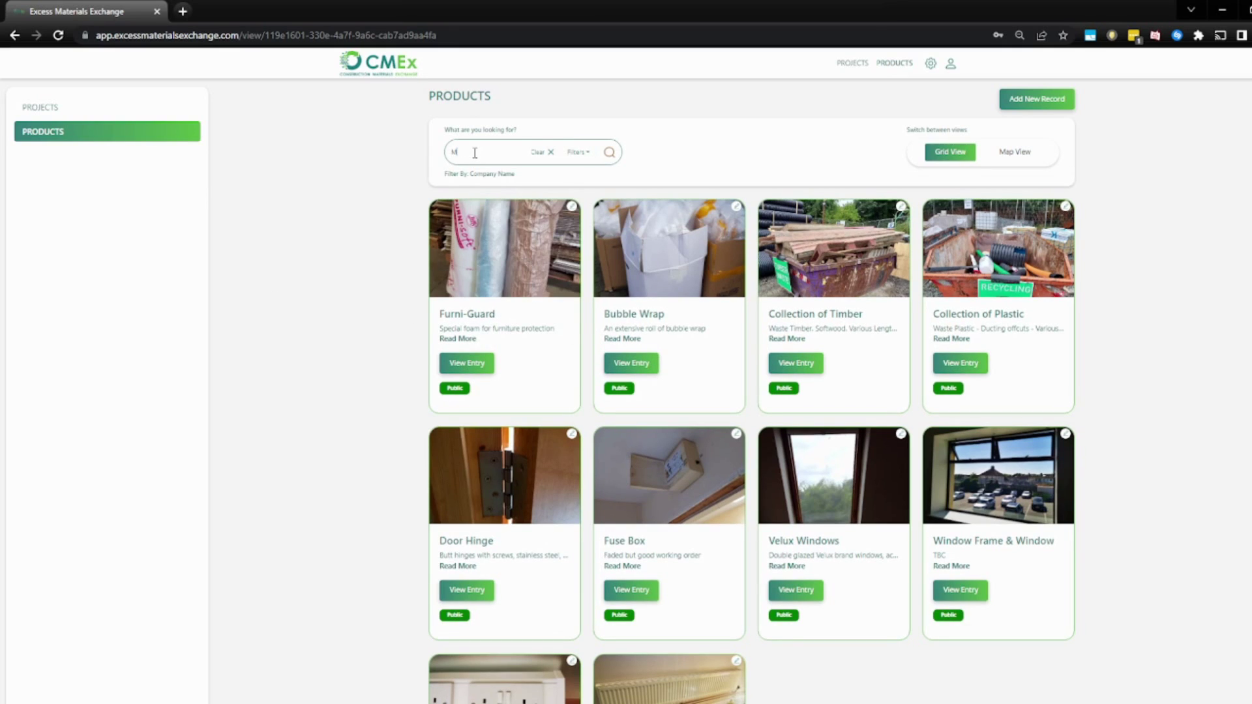
click(609, 153)
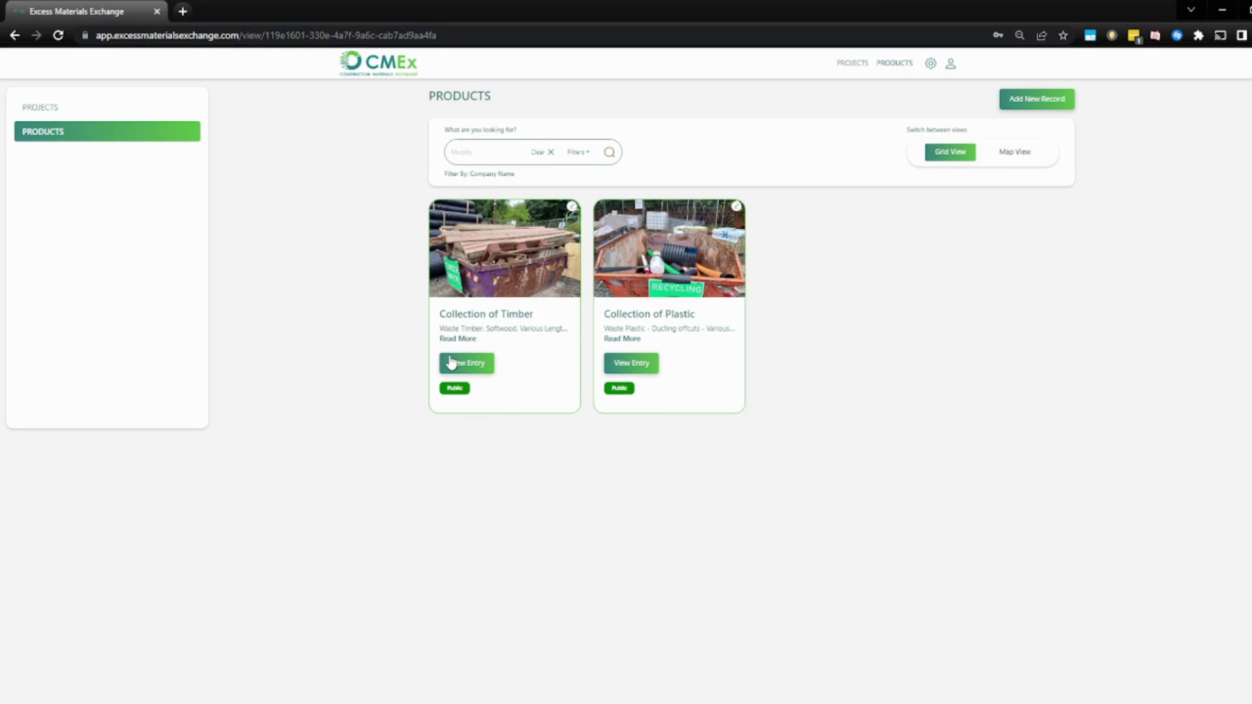
click(551, 153)
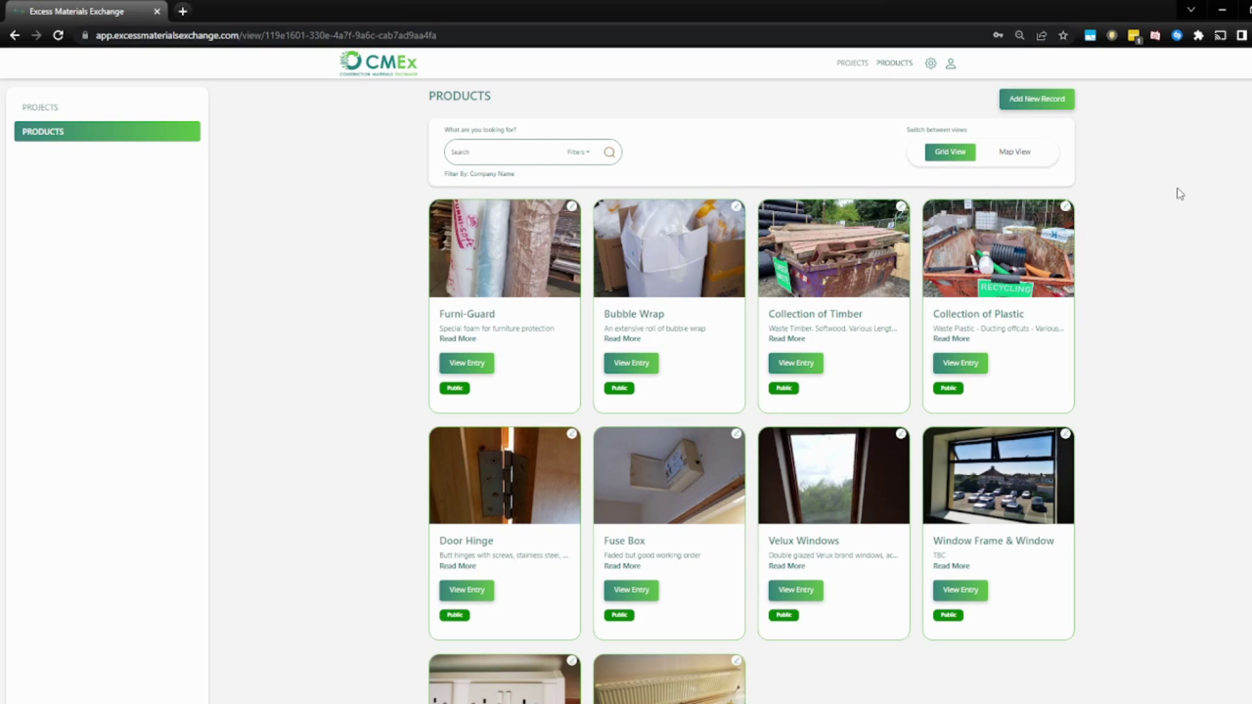
Add a new product record with title 'Door' and description 'A sturdy wooden door'.
click(1056, 99)
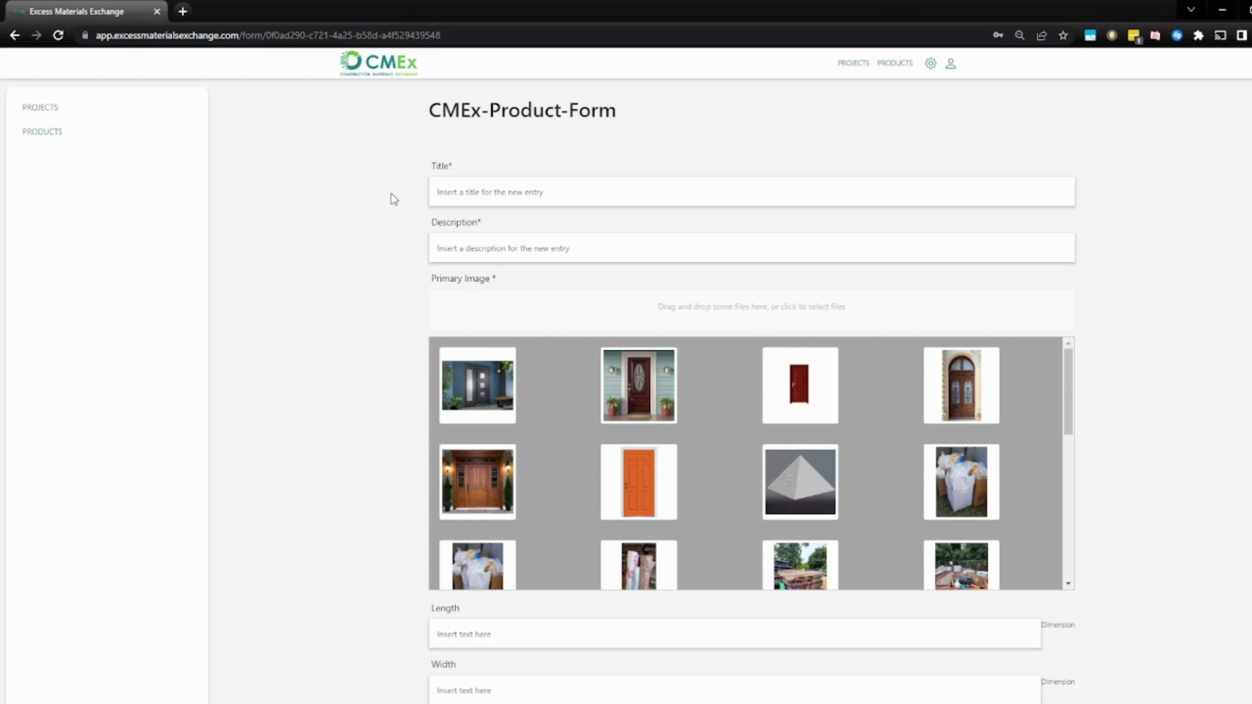
click(458, 187)
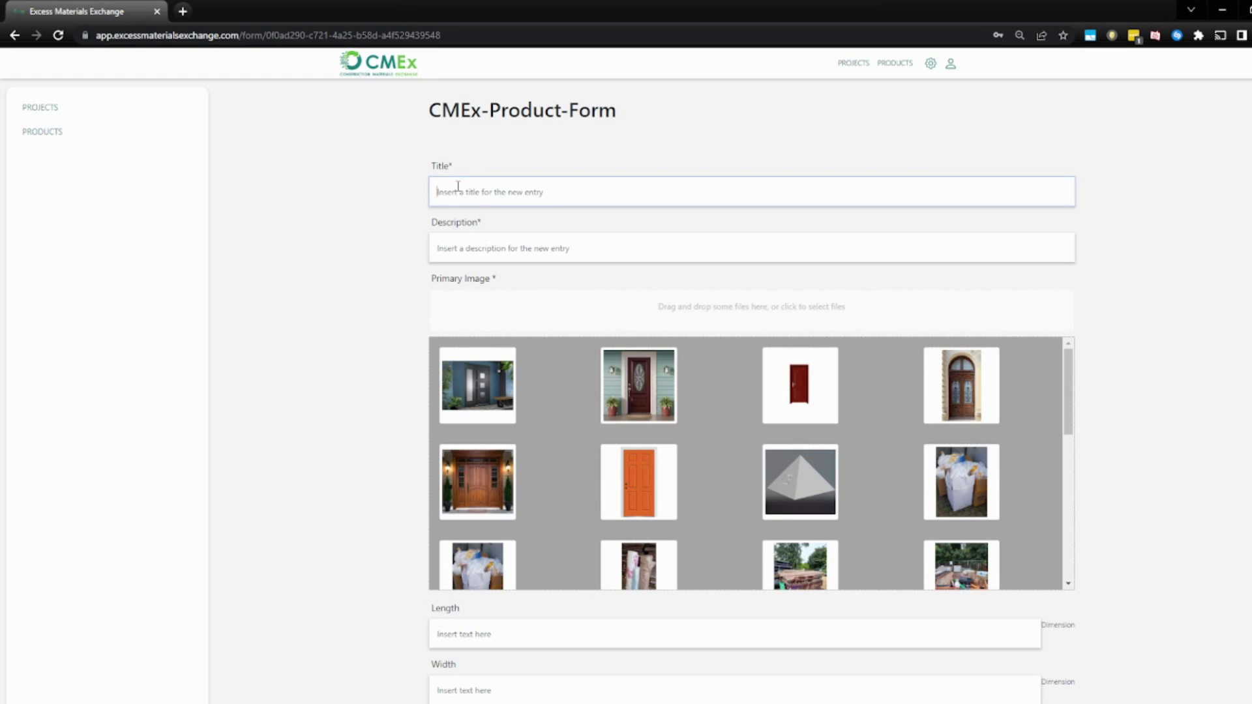
text(Door)
key(Tab)
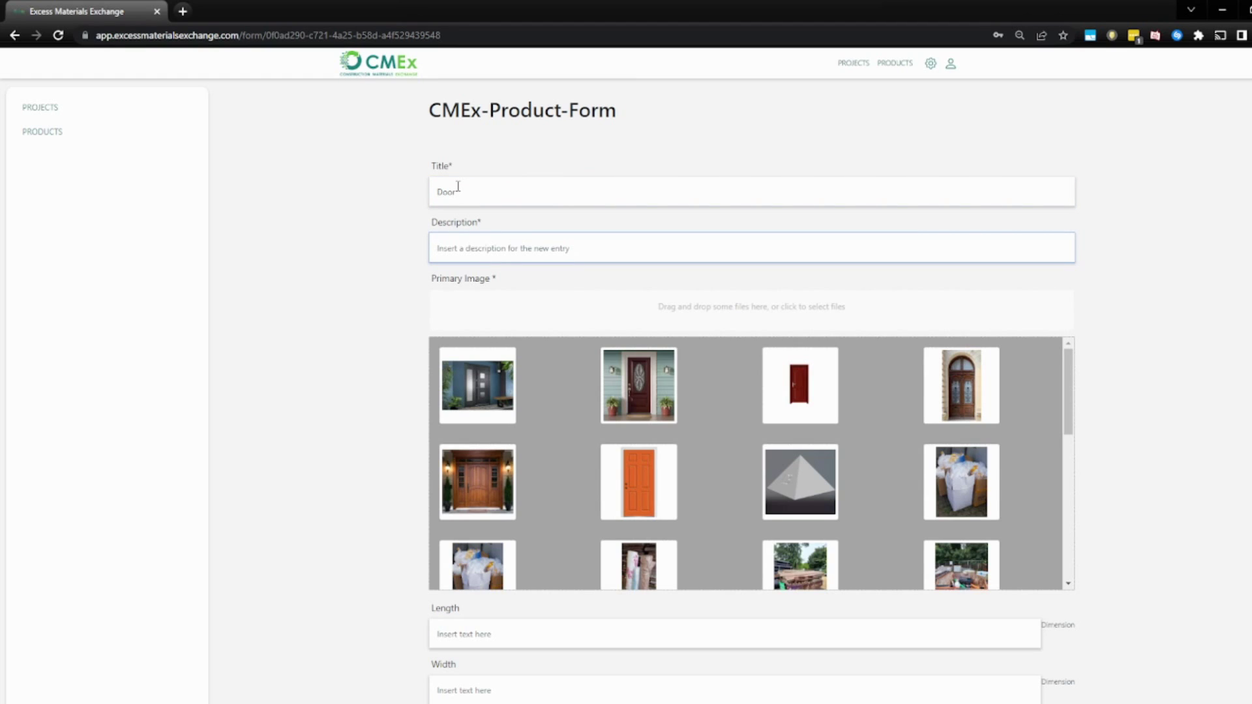
text(A sturdy wooden door)
key(Tab)
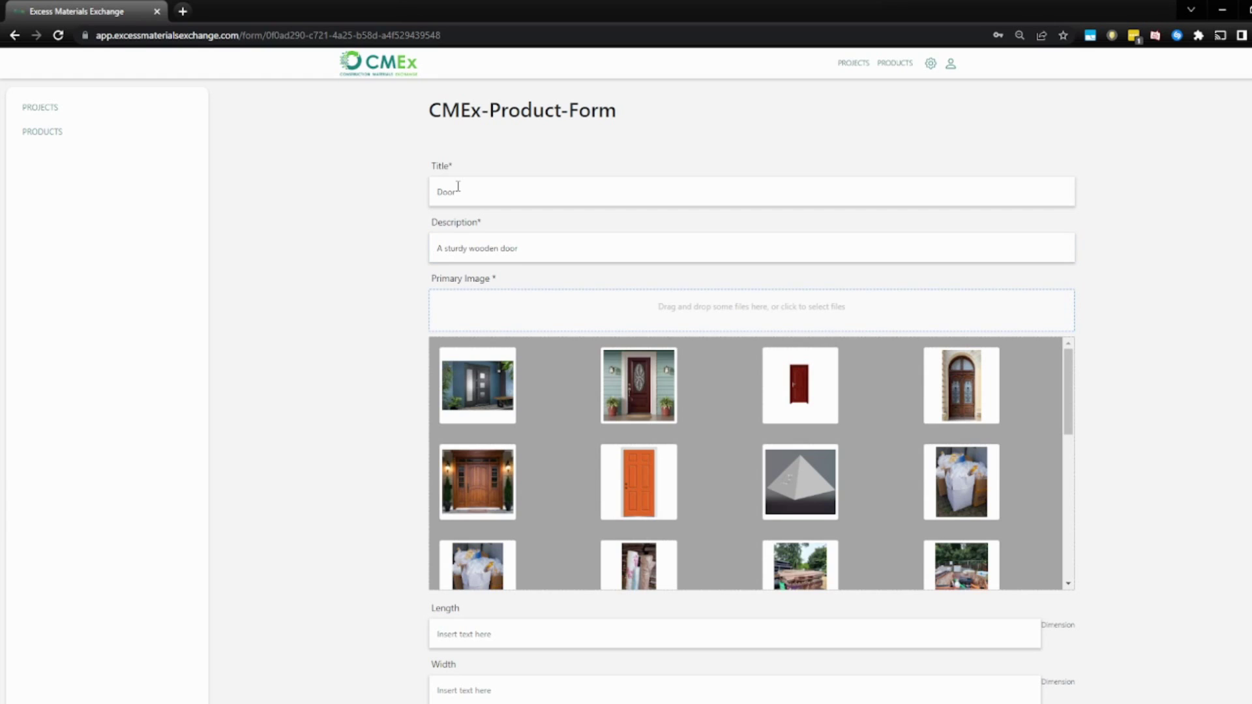
click(294, 391)
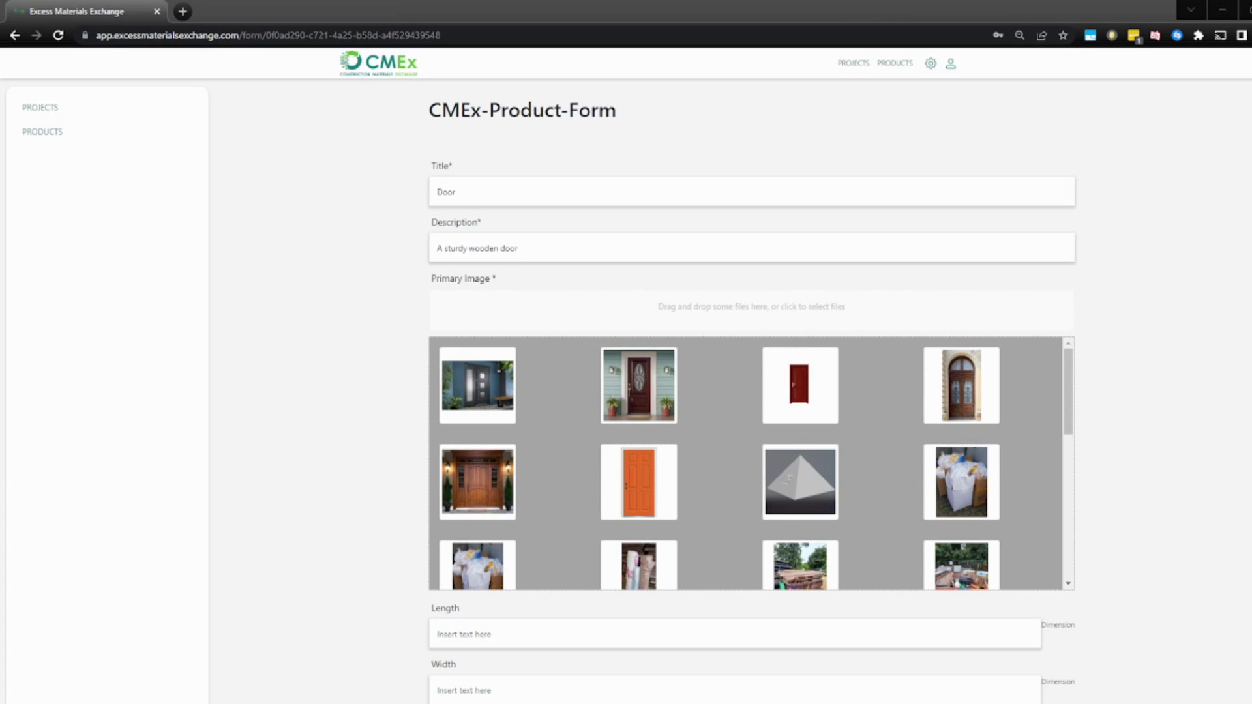
Upload the door photo titled 'wooden-door-1' and select it as the primary image.
drag(527, 273, 772, 332)
click(478, 463)
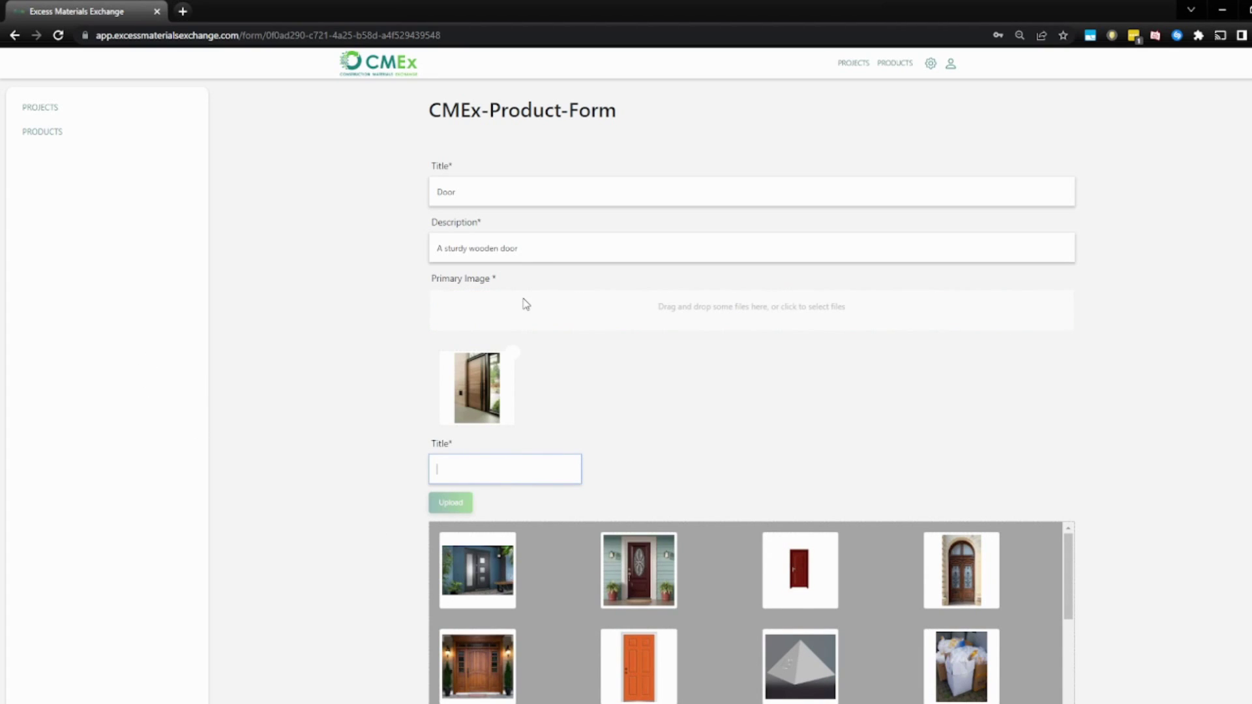
text(wooden-)
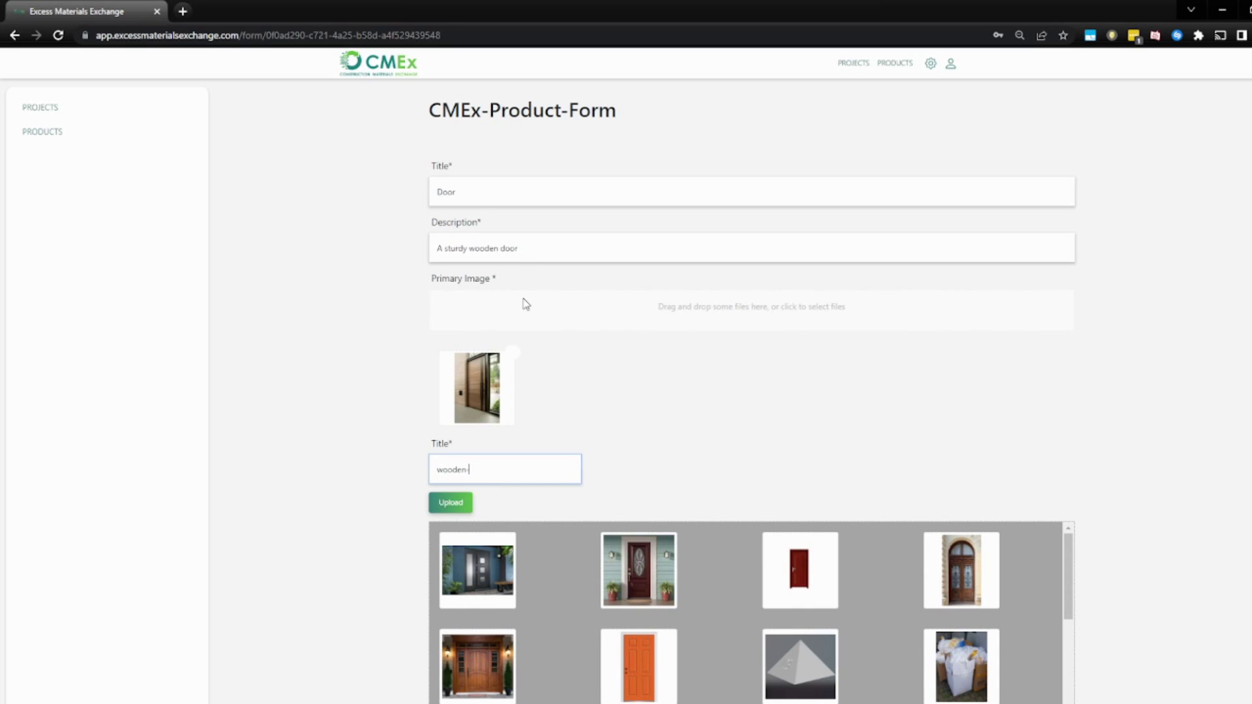
text(door-1)
click(449, 506)
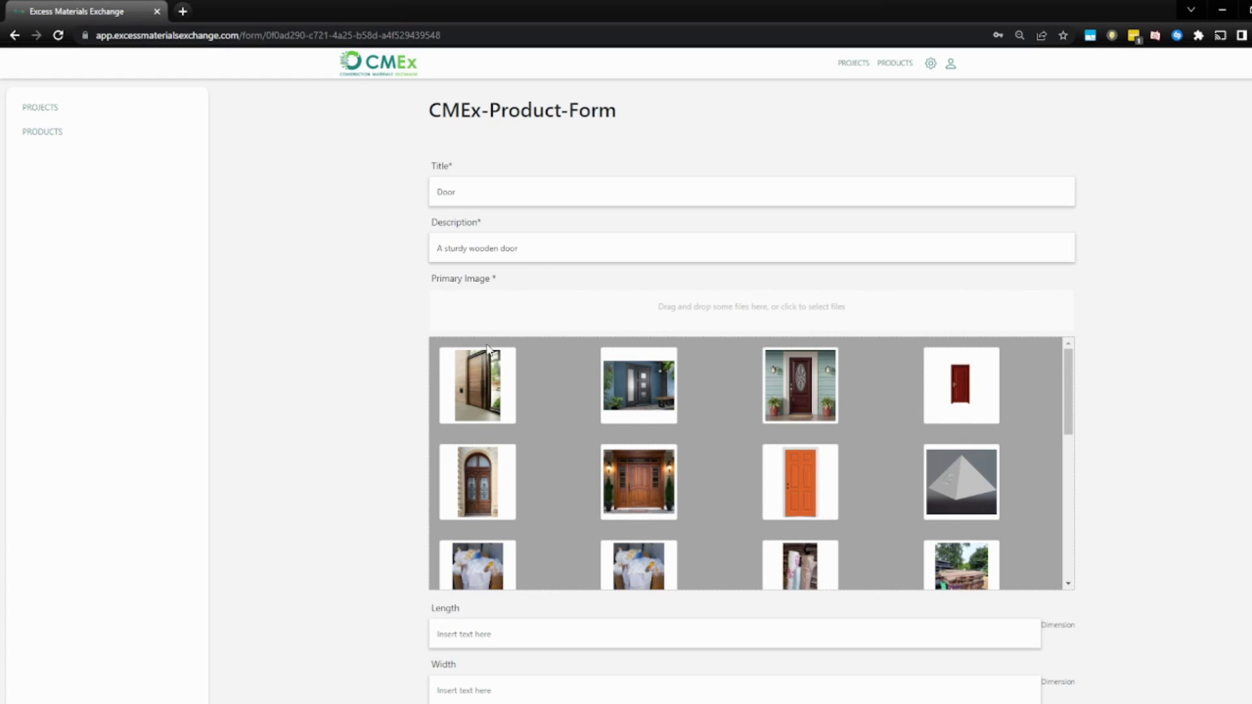
click(478, 390)
scroll(324, 440, down, 3)
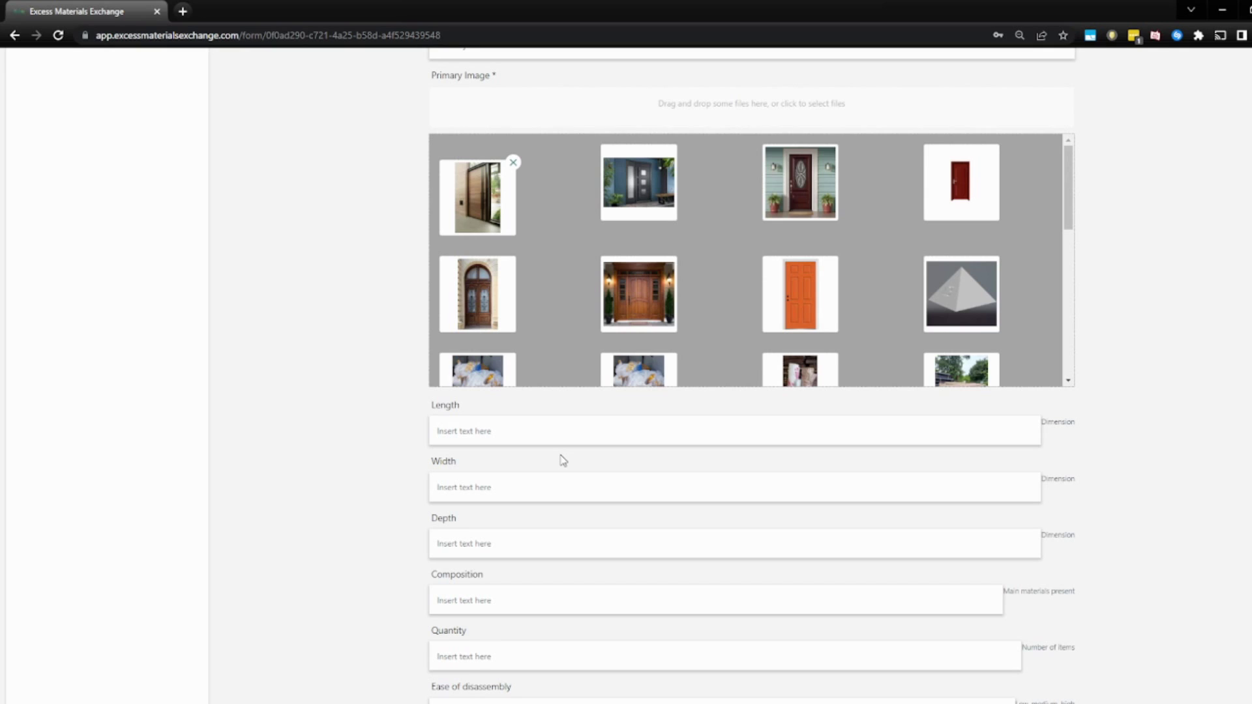
scroll(563, 461, down, 9)
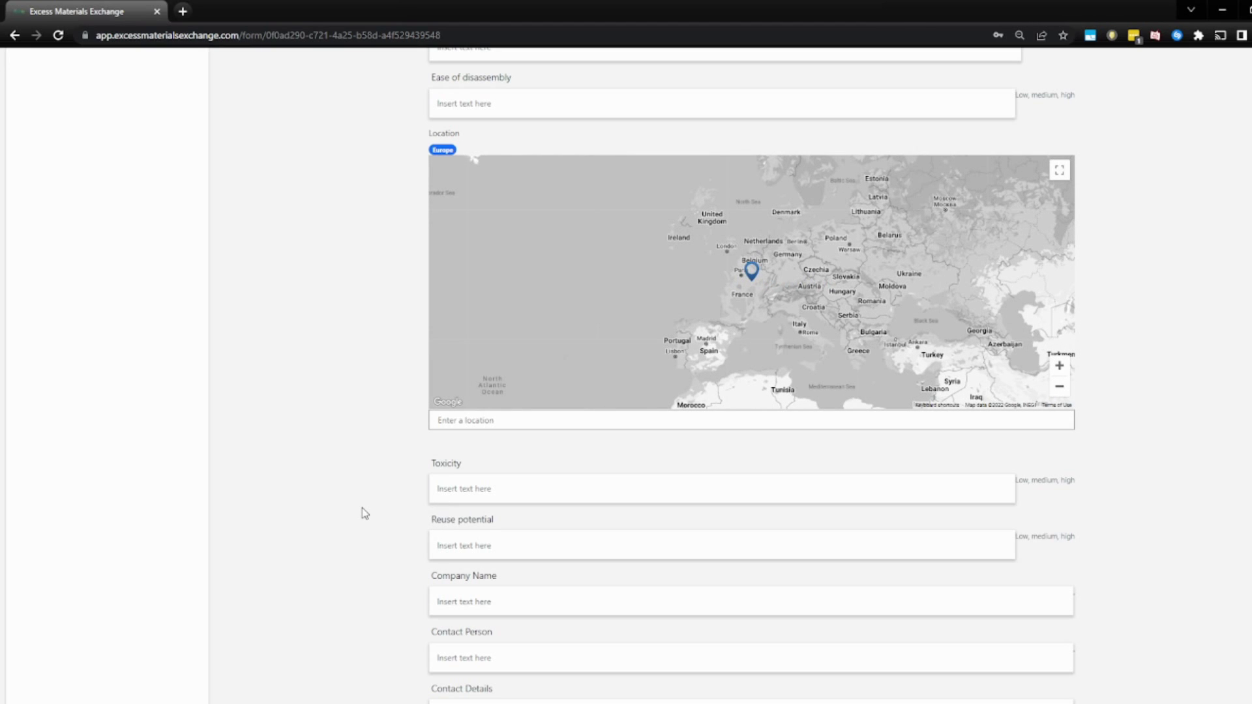
scroll(362, 516, up, 5)
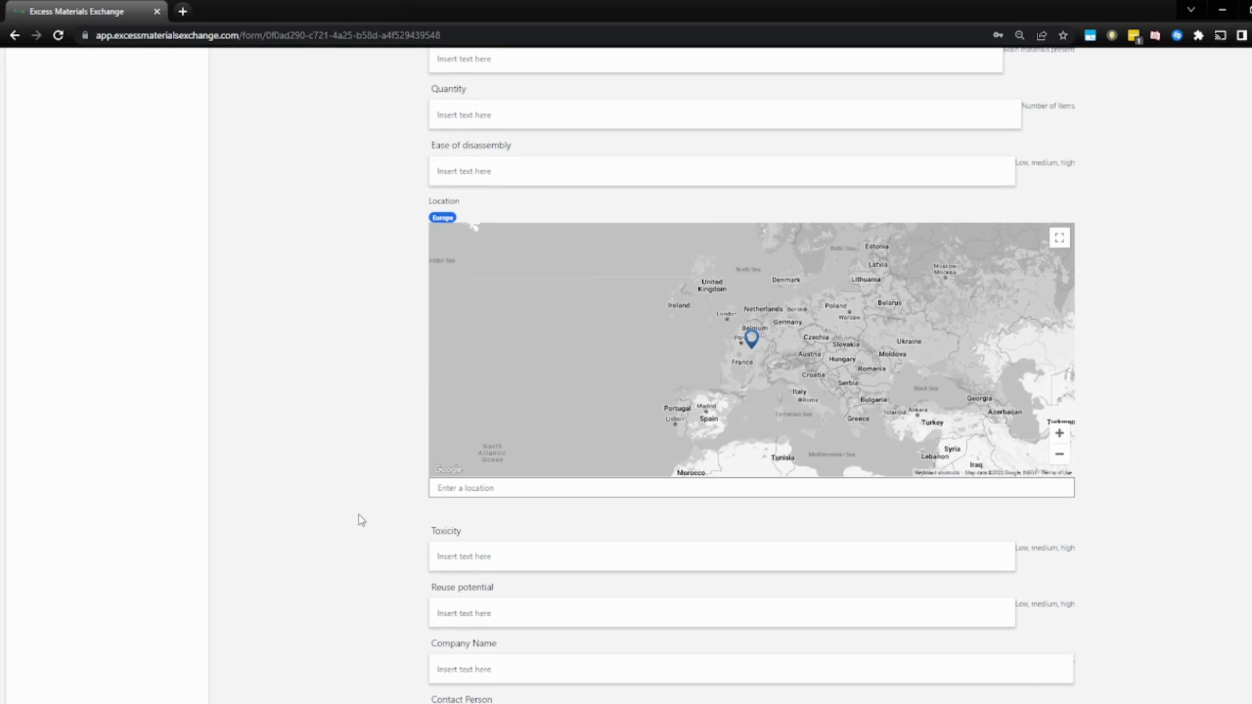
scroll(362, 519, up, 4)
scroll(364, 519, down, 10)
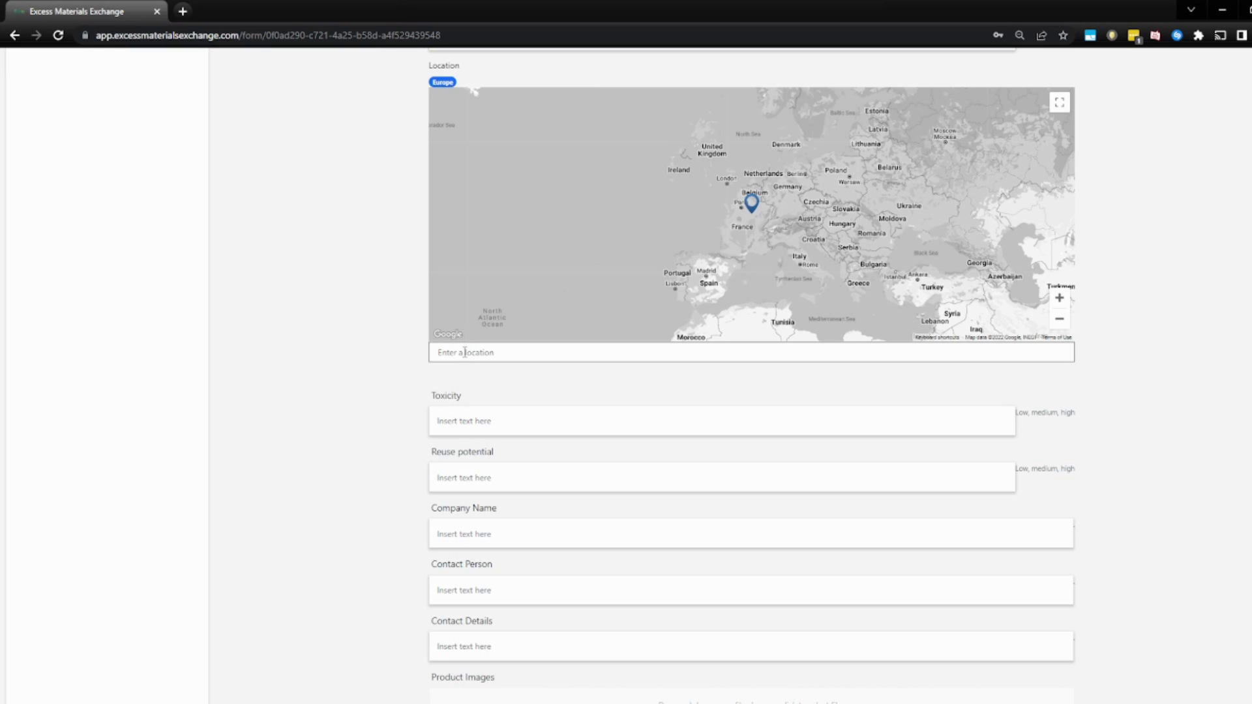
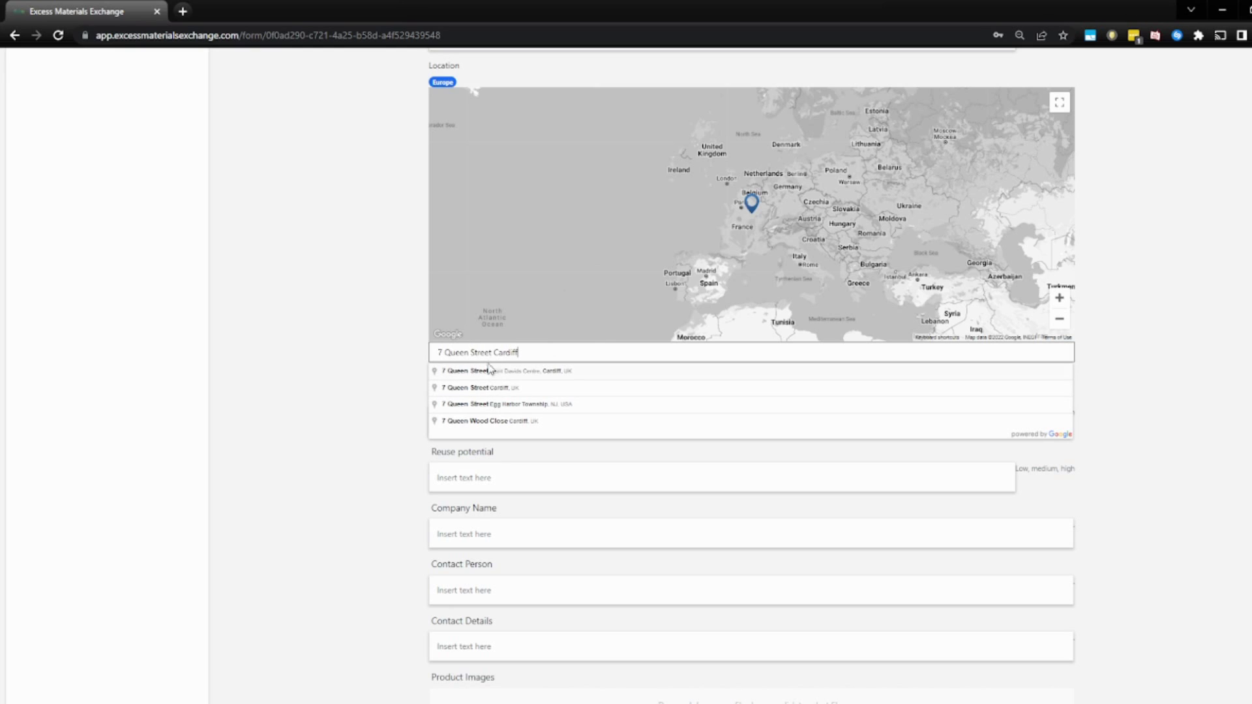
click(490, 374)
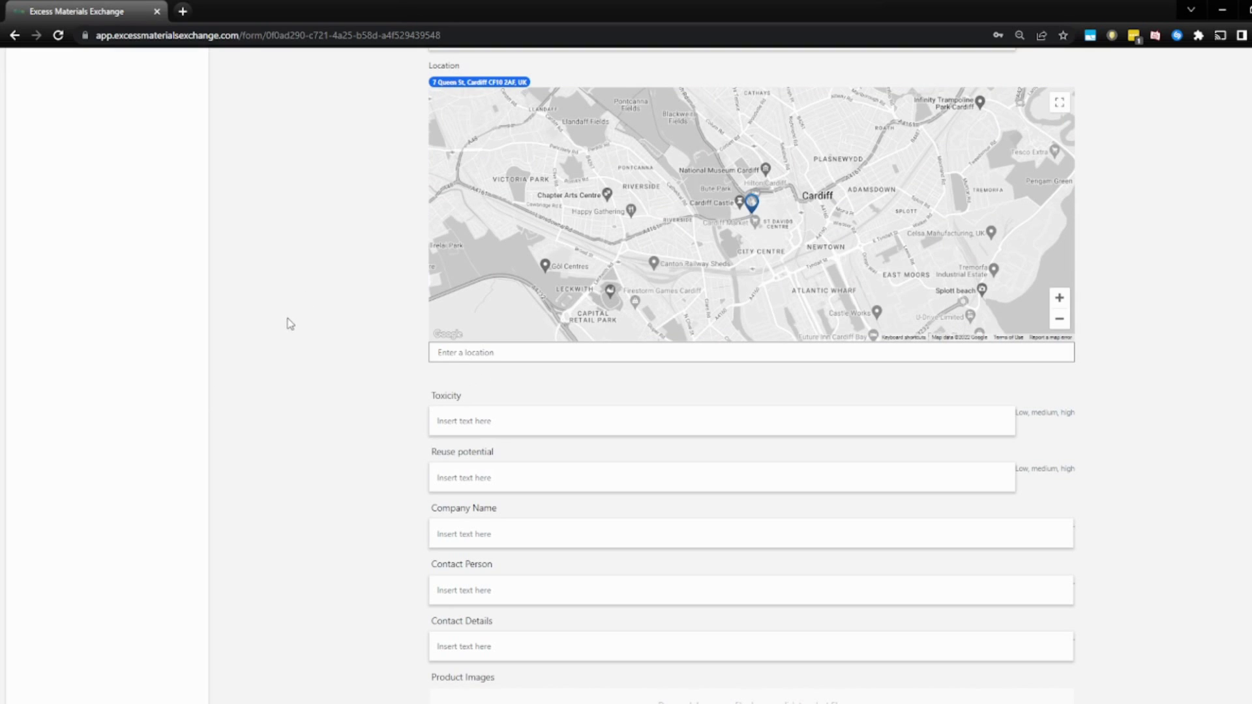
scroll(288, 298, down, 6)
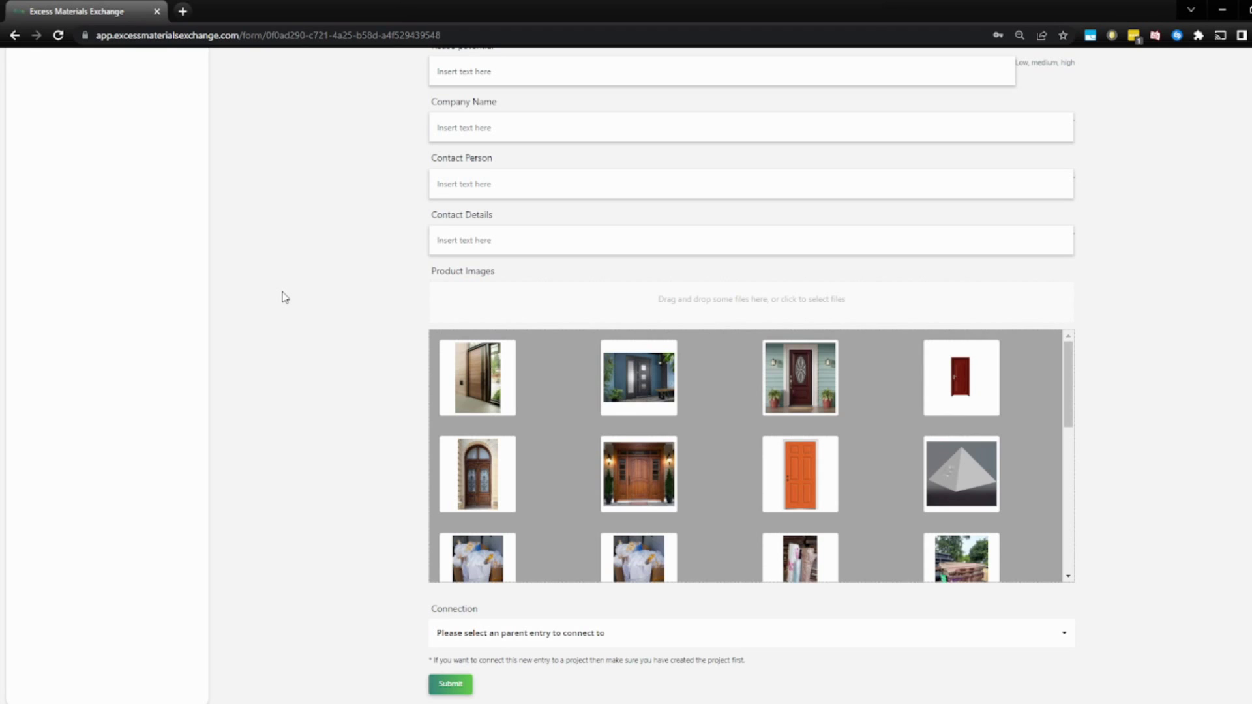
Add all four door photos to the Product Images.
click(477, 397)
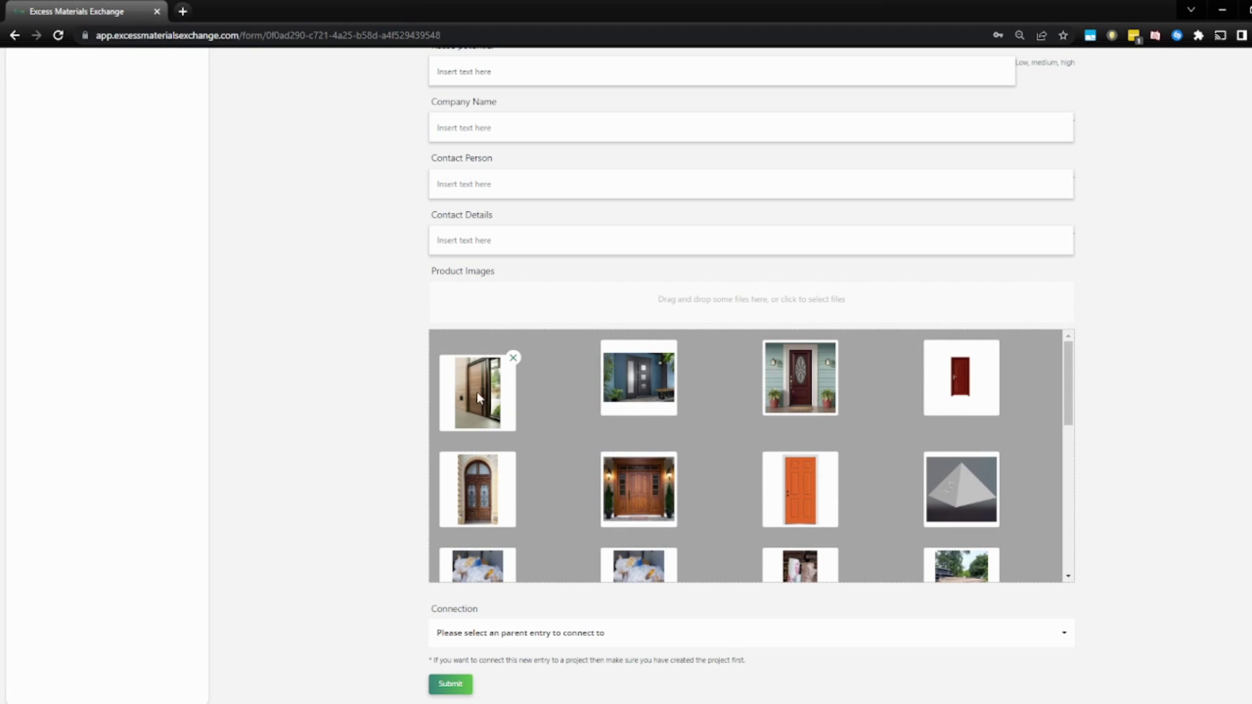
click(664, 395)
click(778, 389)
click(934, 396)
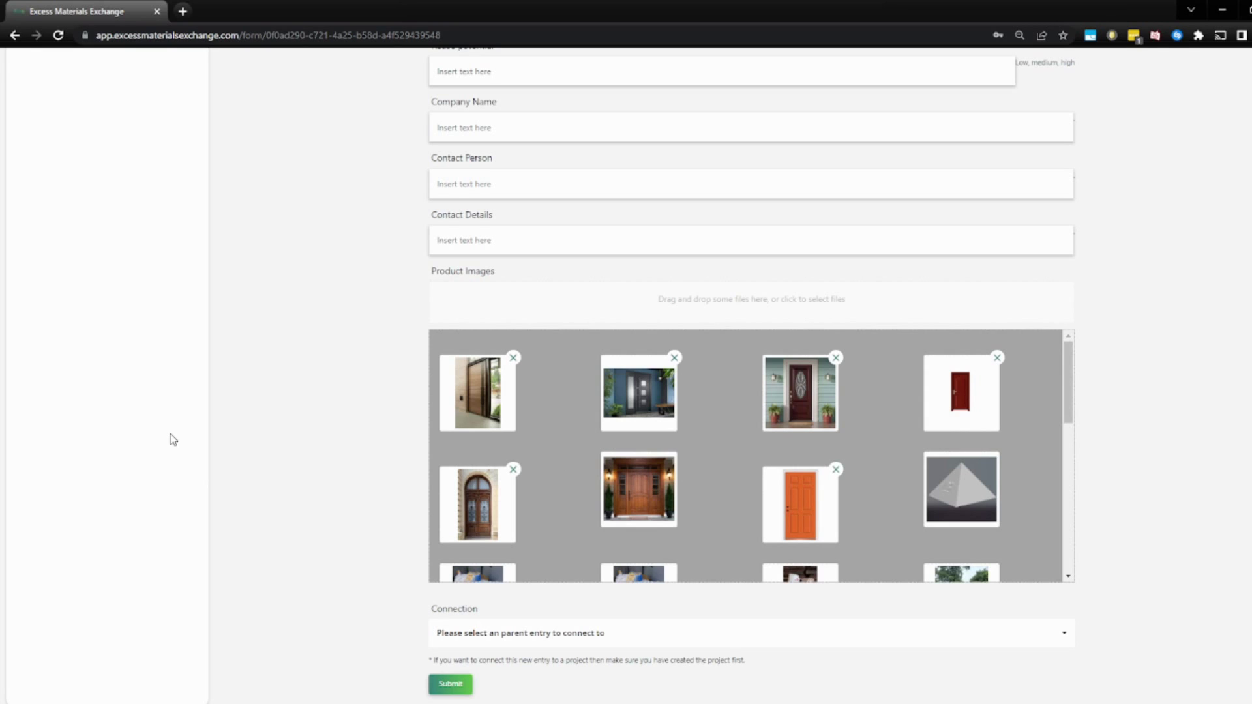
Leave the Connection unset and submit the new Door product.
scroll(300, 434, down, 1)
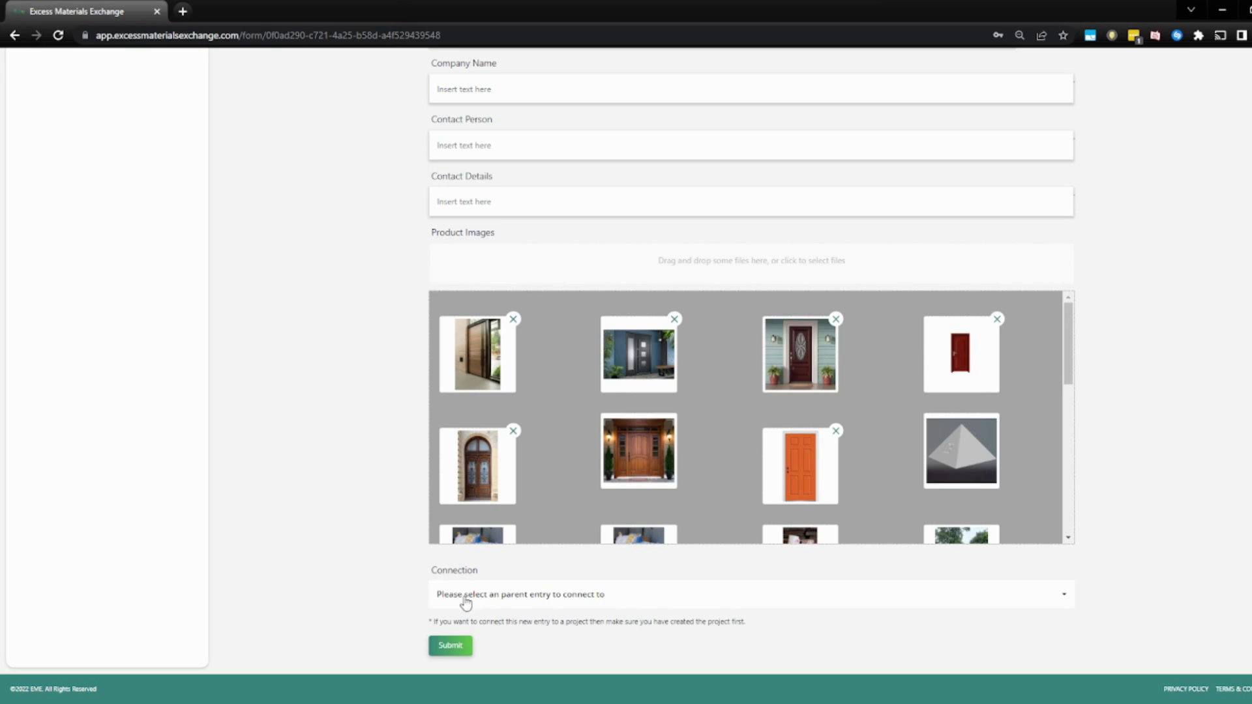
click(488, 595)
click(350, 500)
click(465, 648)
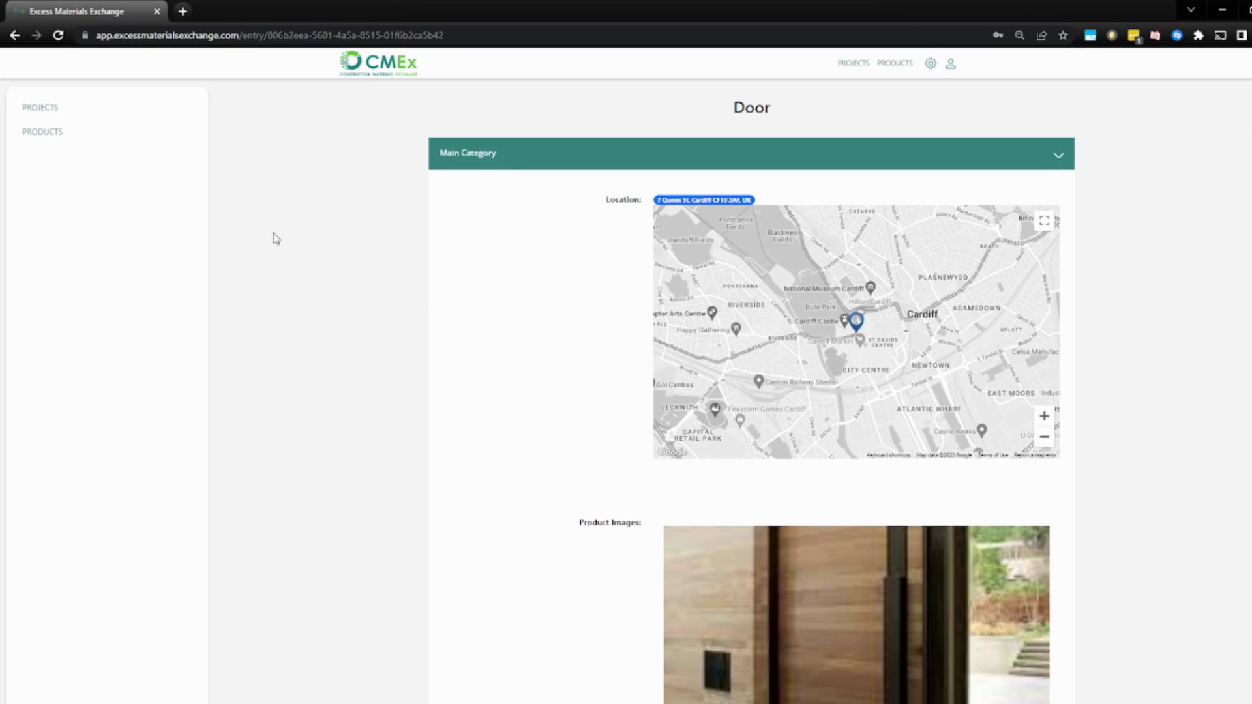
Return to the Products list.
click(903, 64)
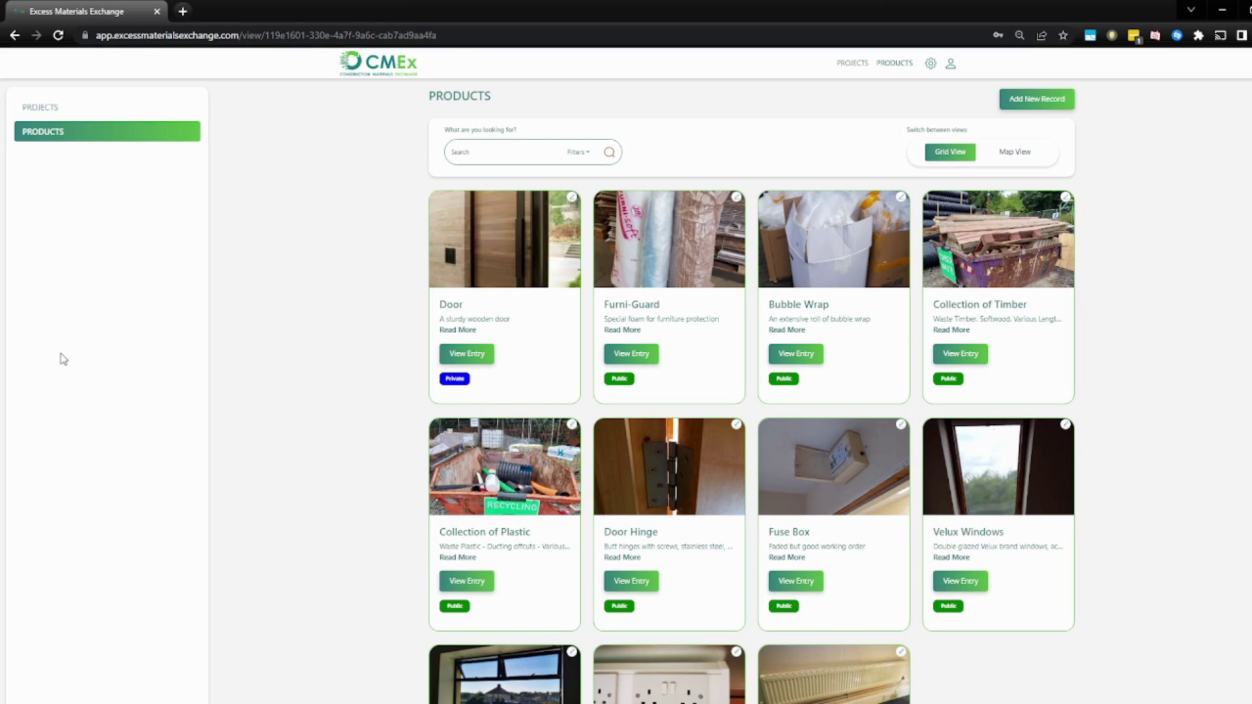
Open the Door product's edit form and bring the company fields into view.
click(572, 197)
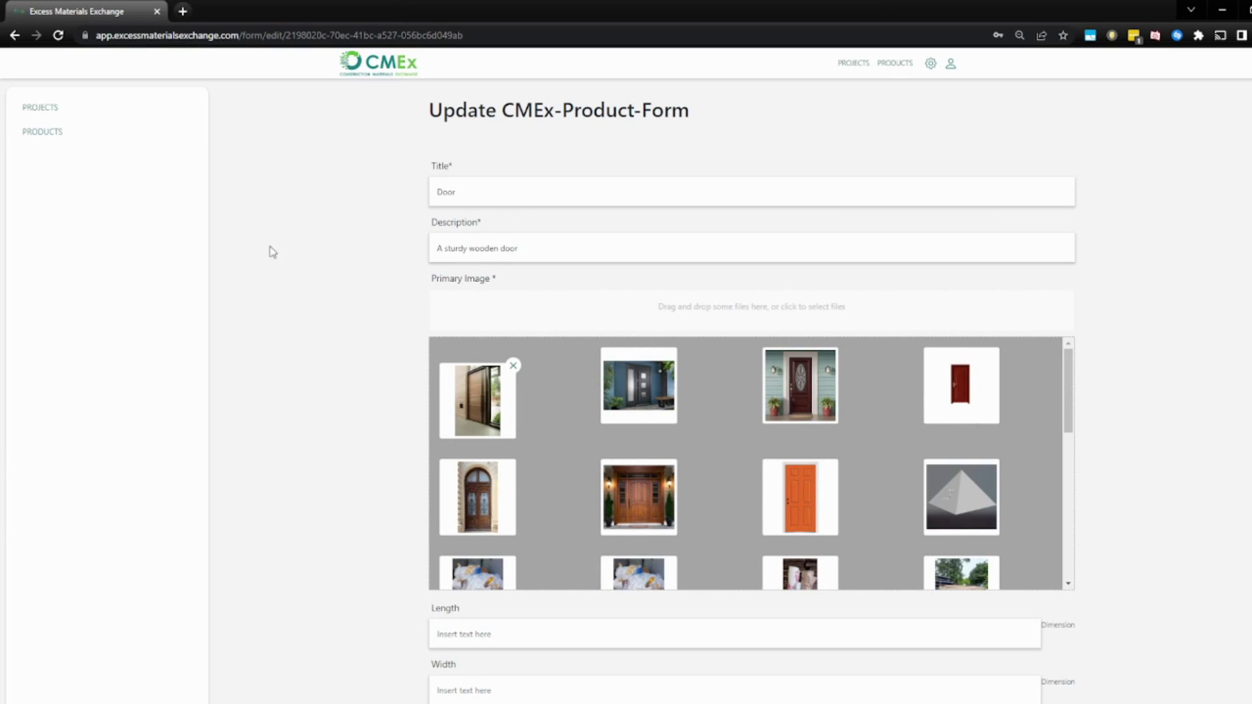
scroll(321, 268, down, 5)
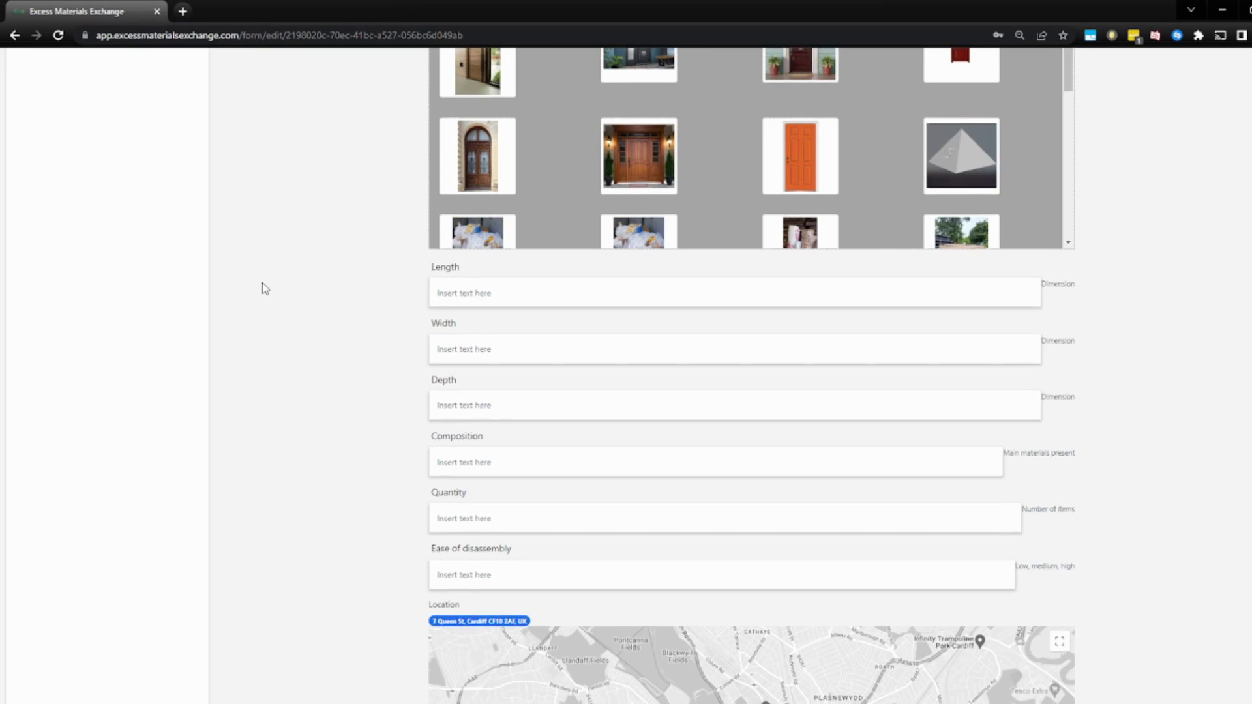
scroll(261, 284, down, 11)
scroll(285, 307, up, 16)
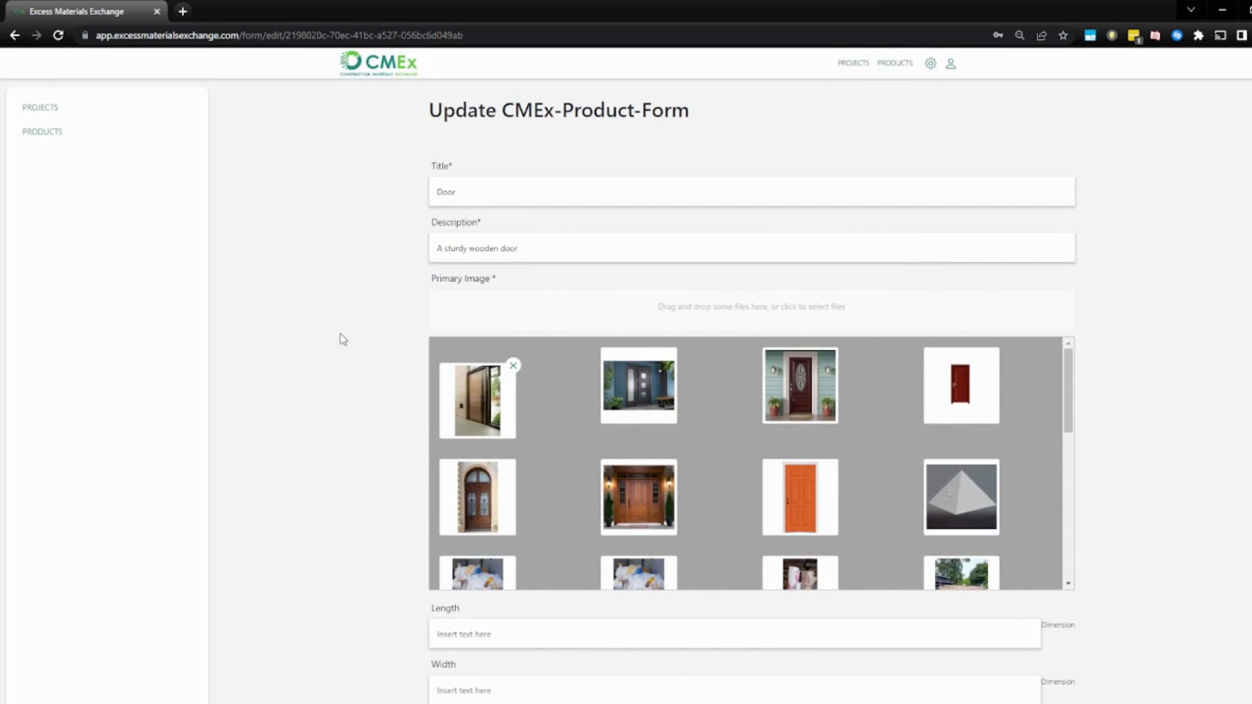
scroll(327, 326, down, 10)
scroll(323, 319, down, 3)
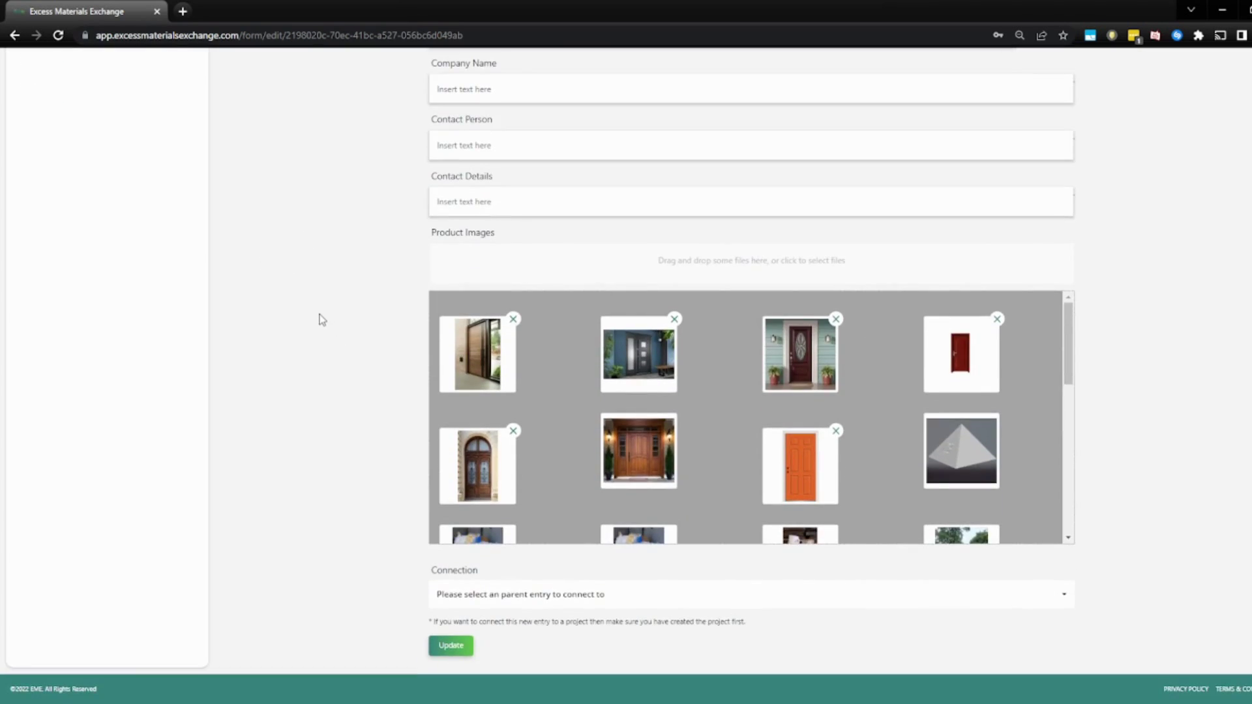
scroll(319, 318, up, 8)
scroll(318, 323, down, 3)
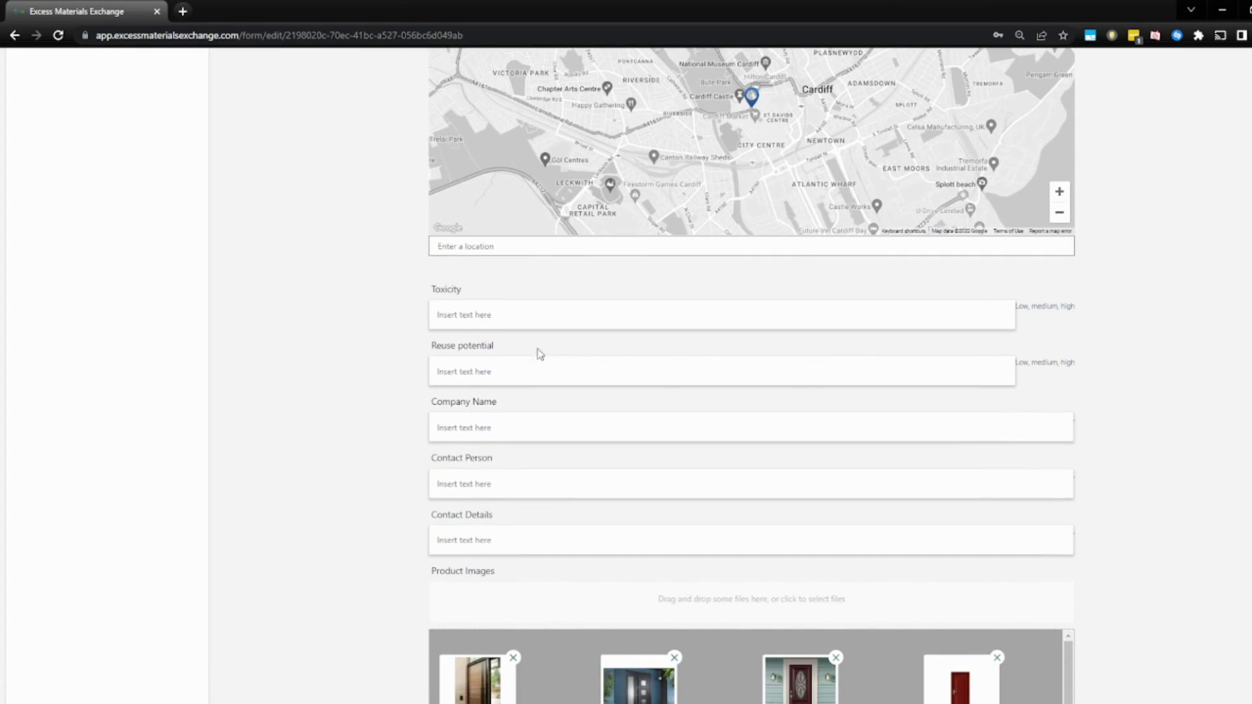
Enter company name 'Green Bubble', the contact person's name and e-mail, then update.
click(585, 432)
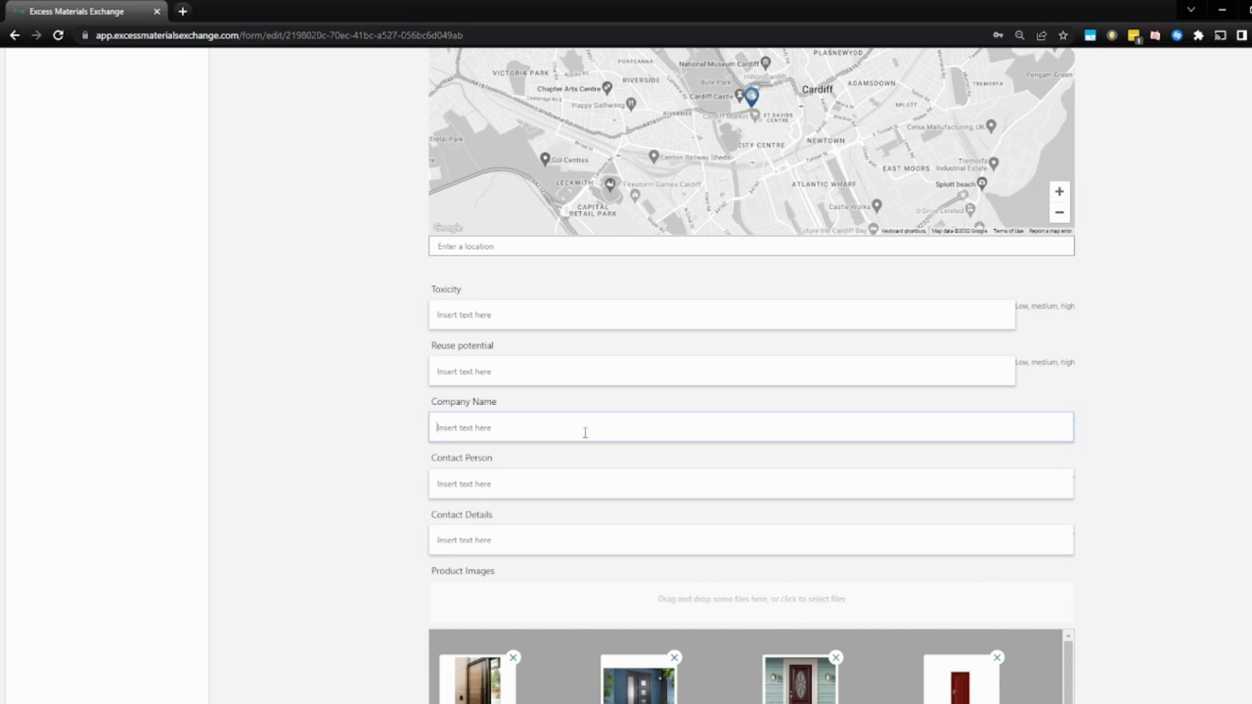
text(Green B)
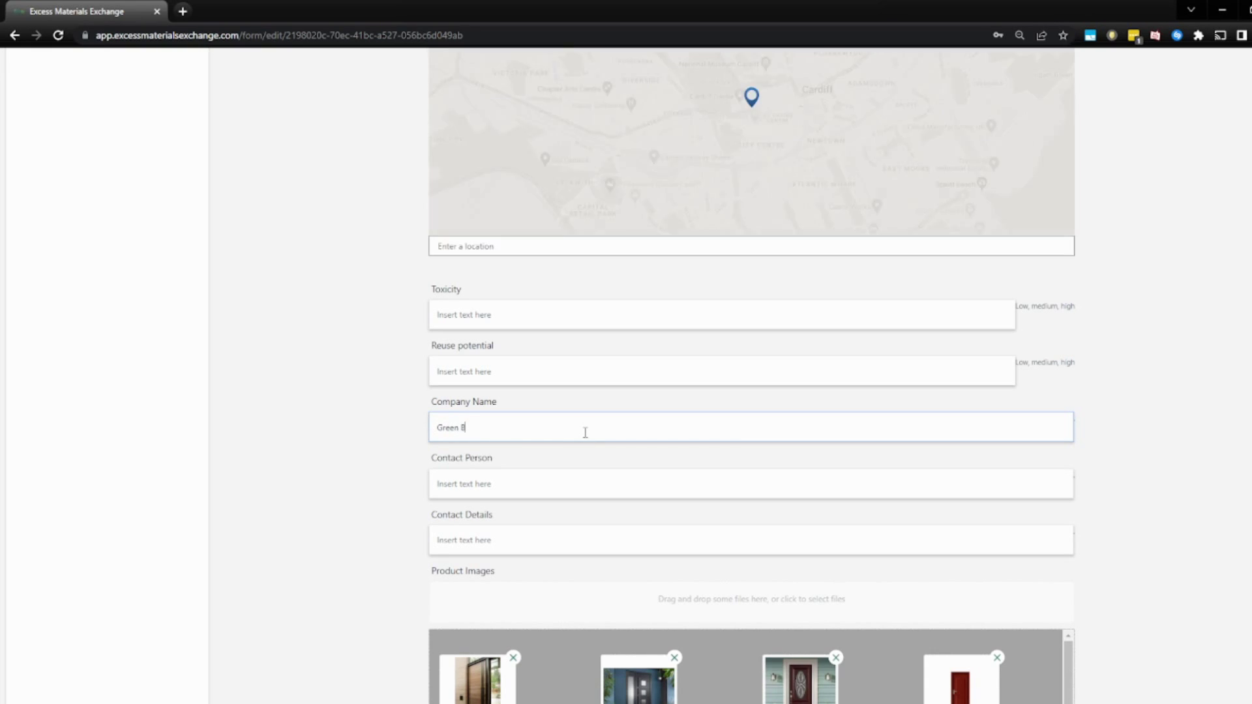
text(ubble)
key(Tab)
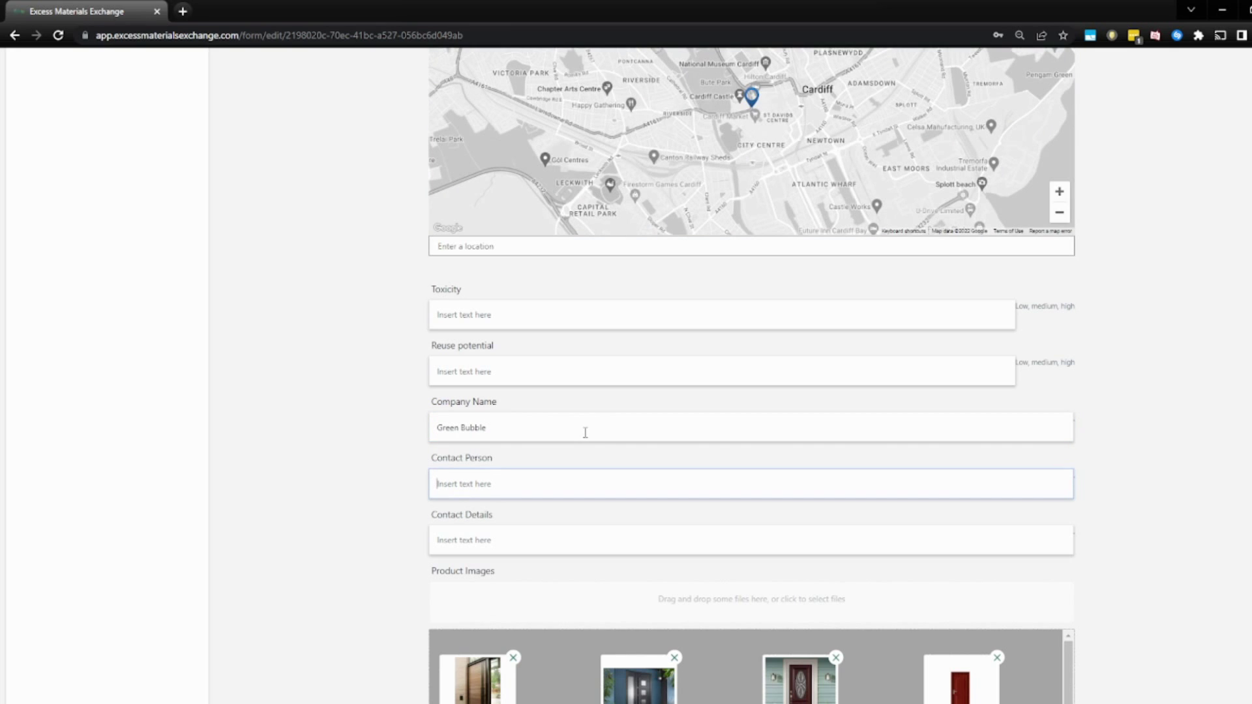
text(John Smith)
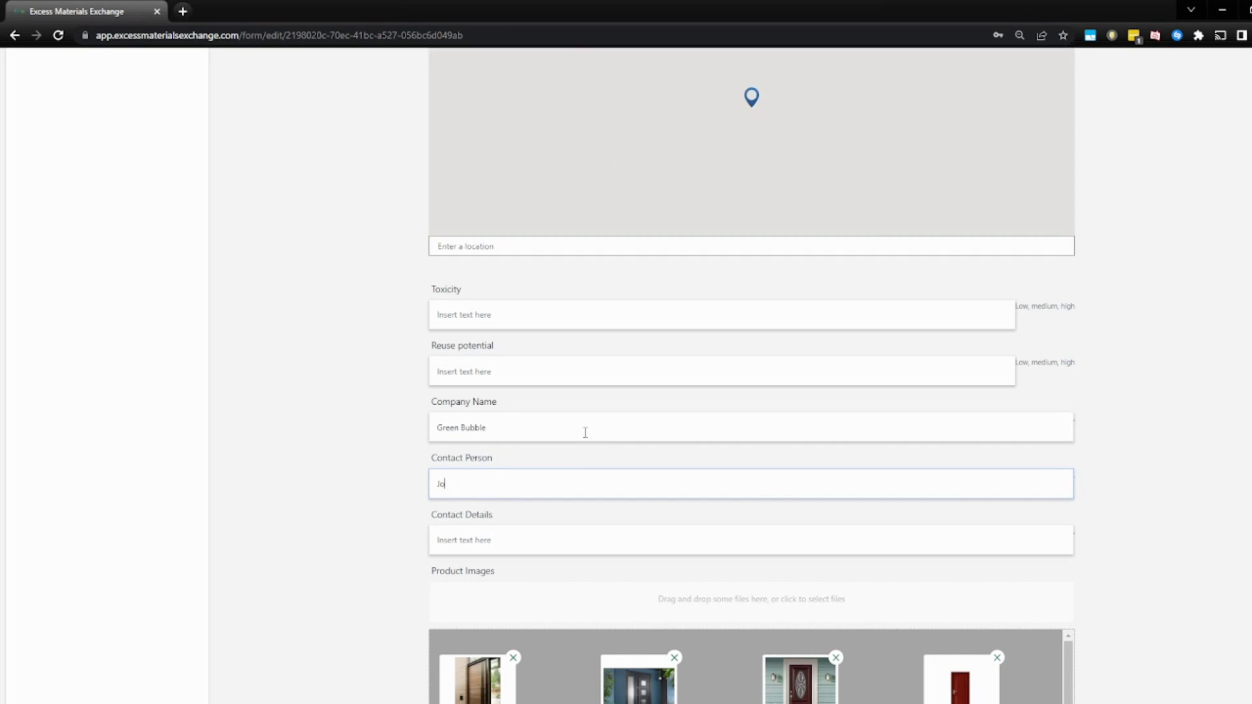
key(Tab)
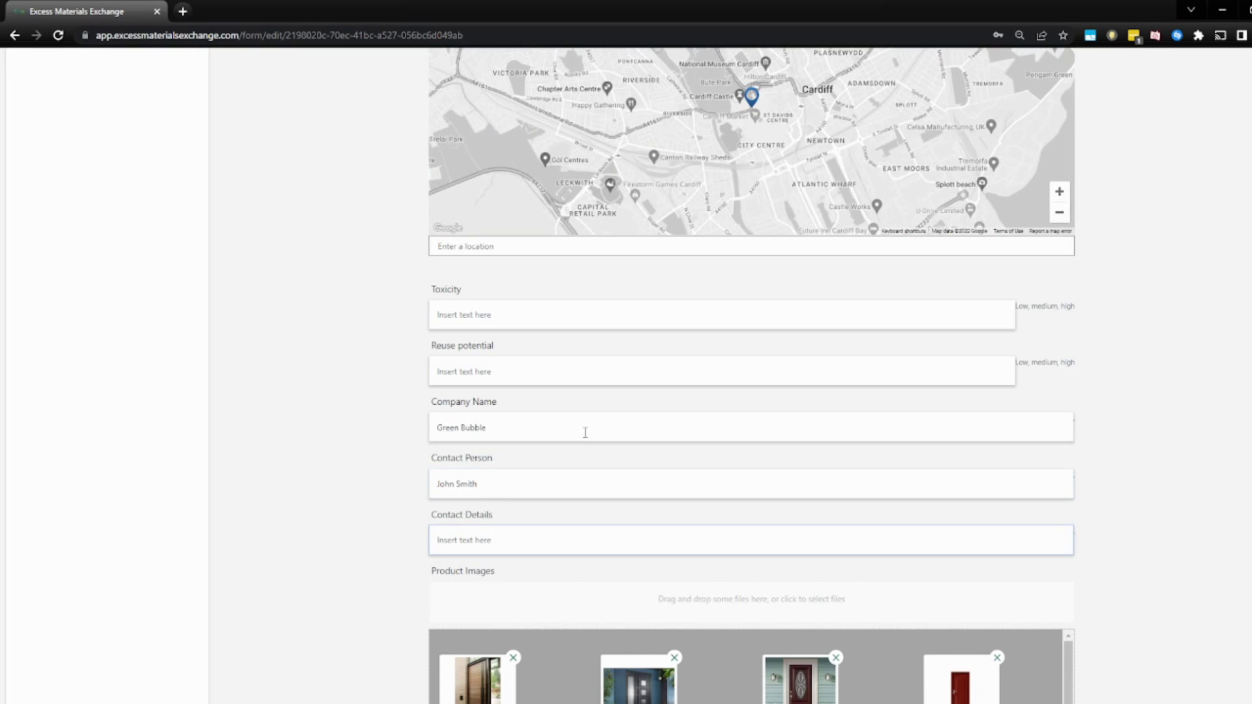
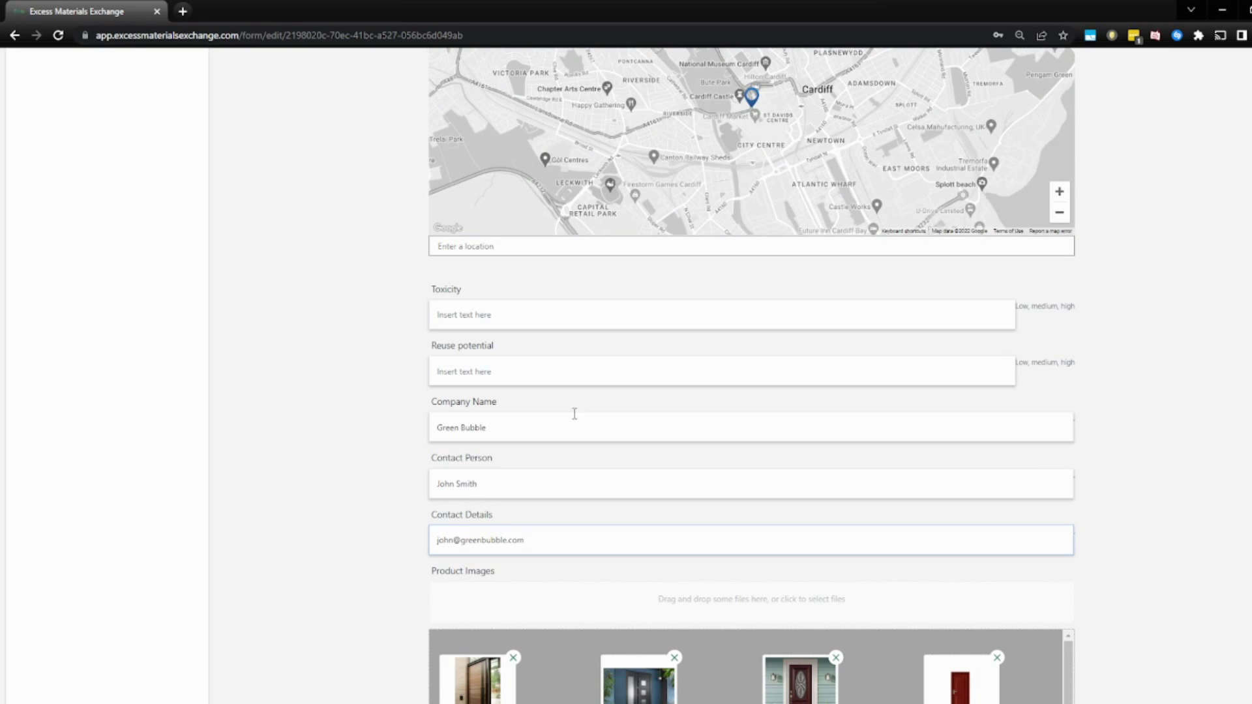
scroll(576, 413, down, 5)
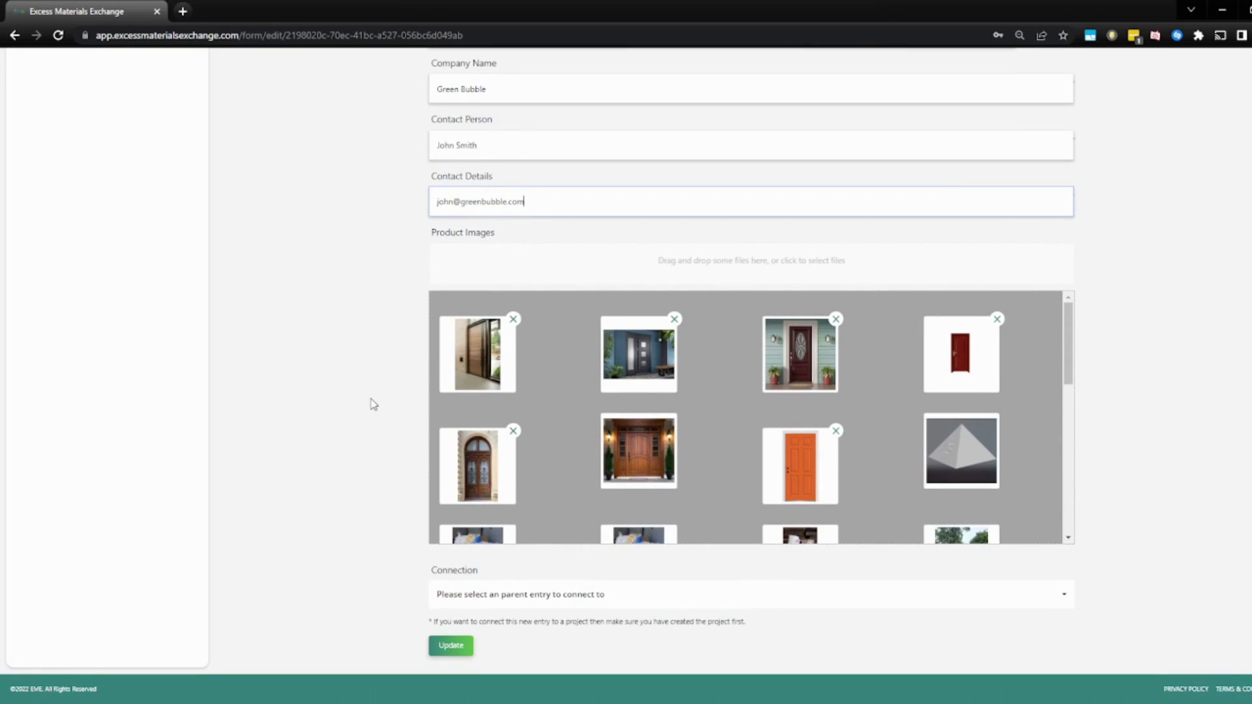
click(452, 646)
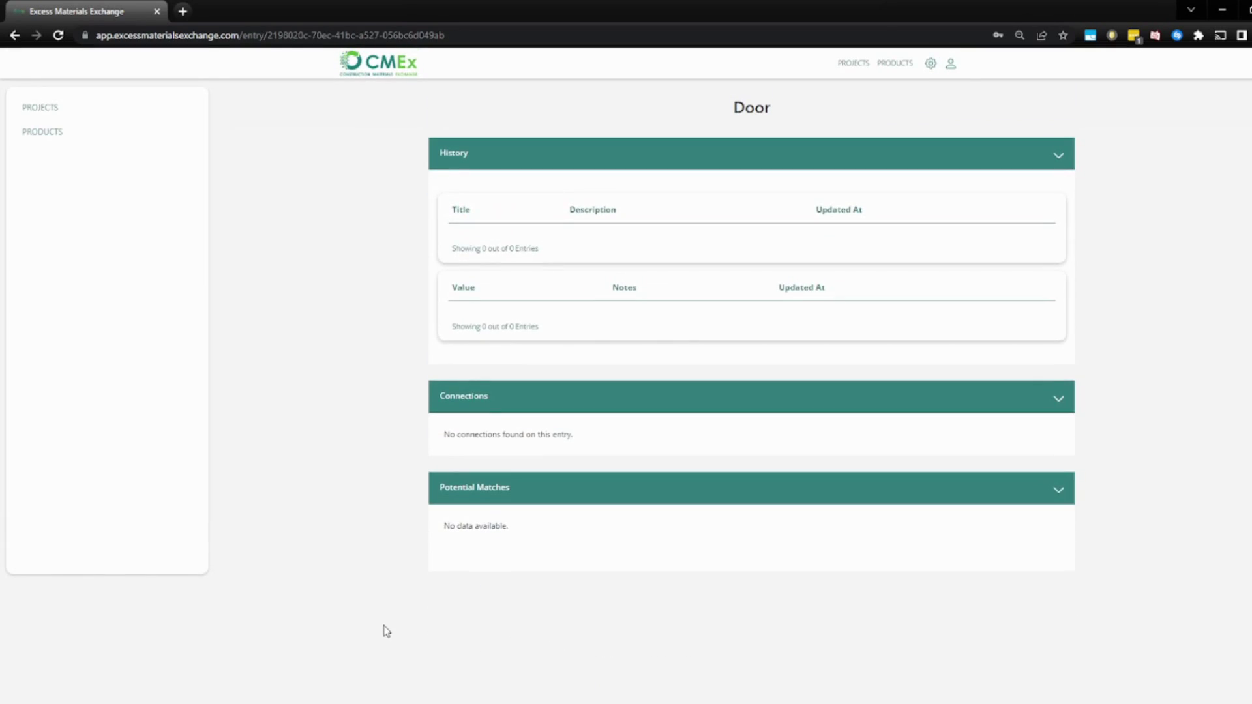
Check the Door entry's saved company and contact details, then go back to Products.
scroll(679, 483, down, 3)
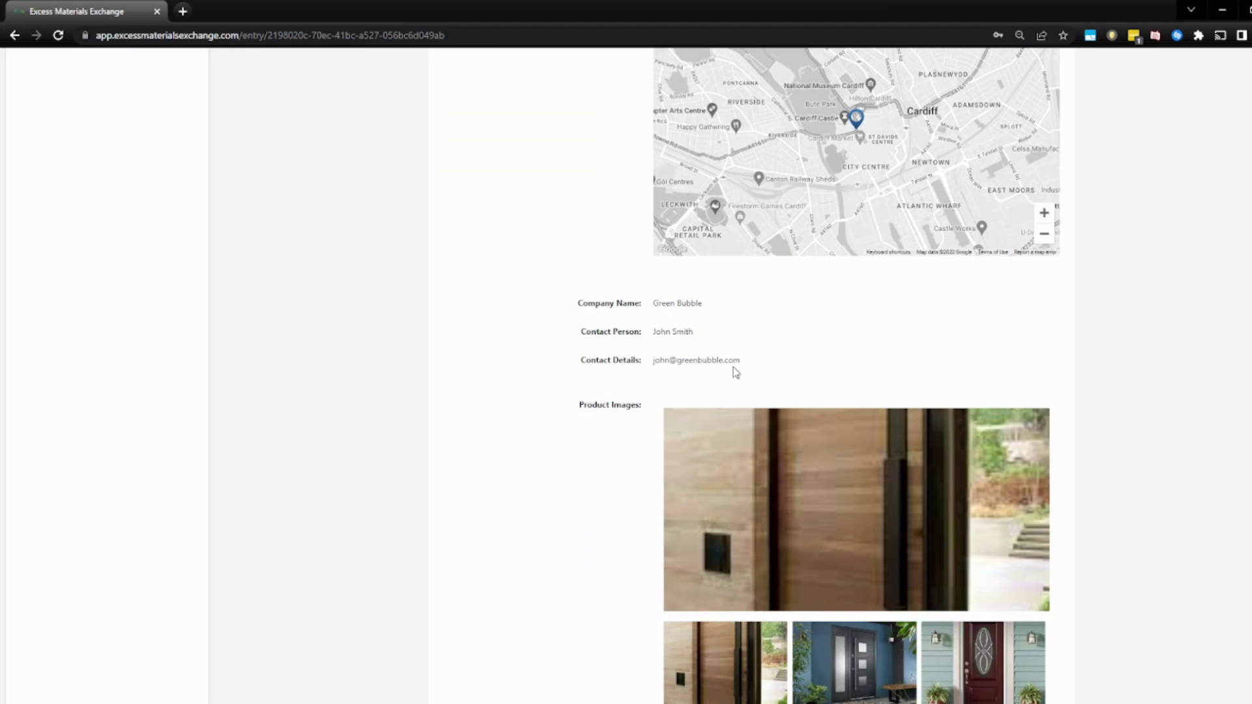
scroll(740, 379, up, 3)
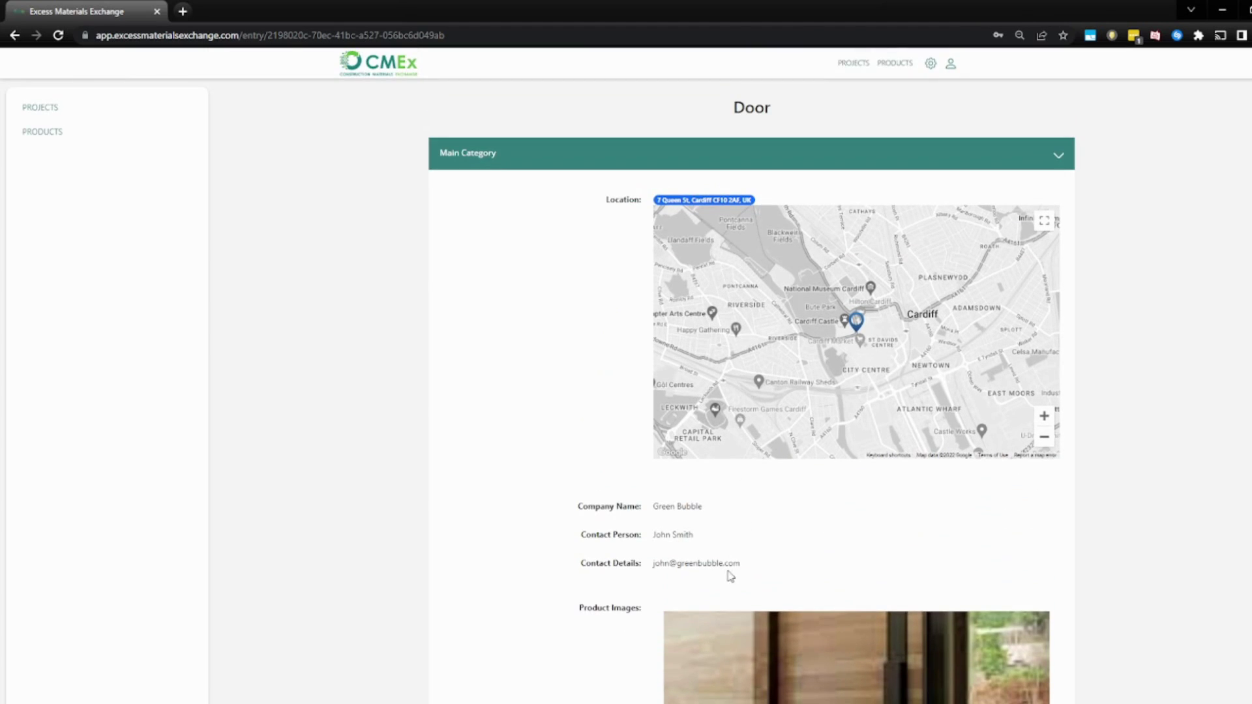
drag(753, 564, 506, 501)
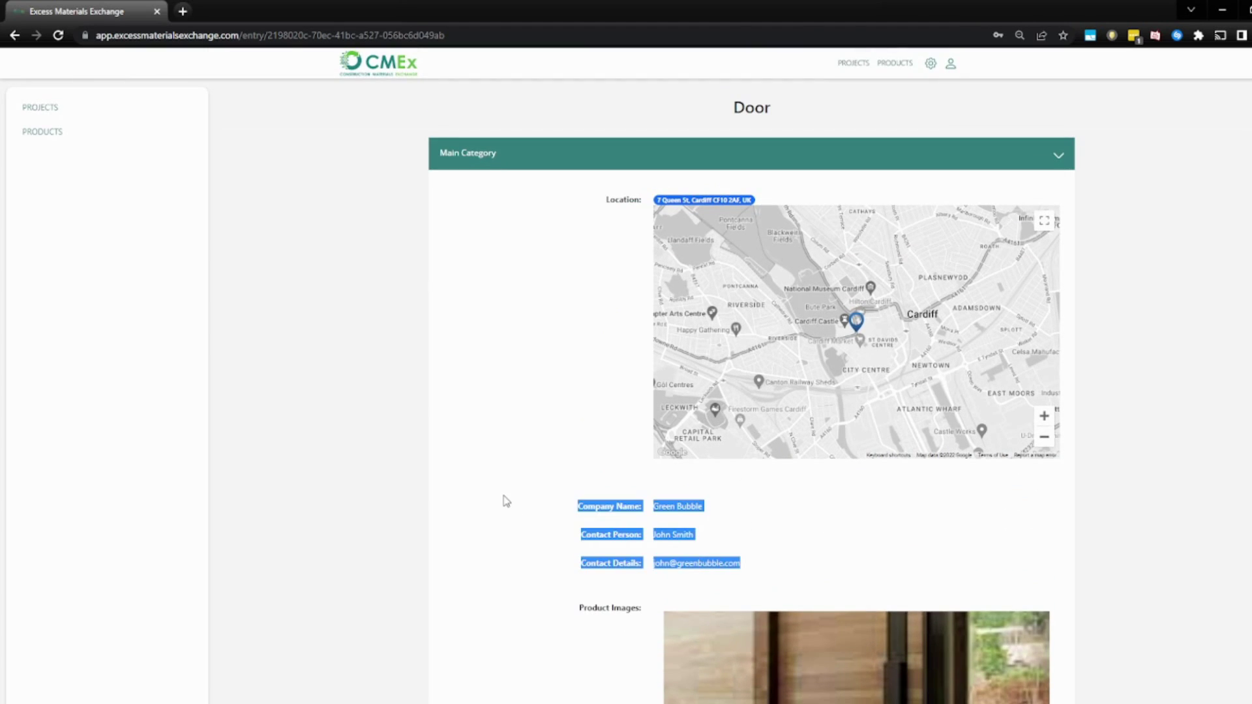
click(569, 501)
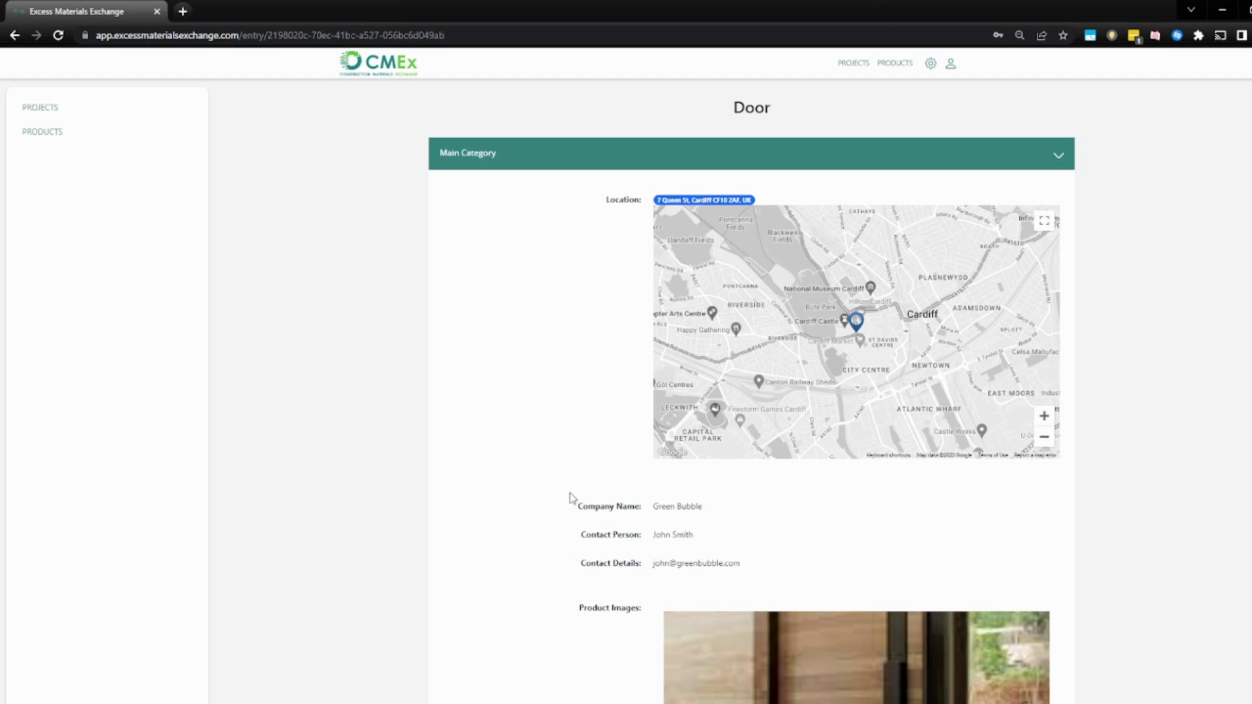
click(903, 64)
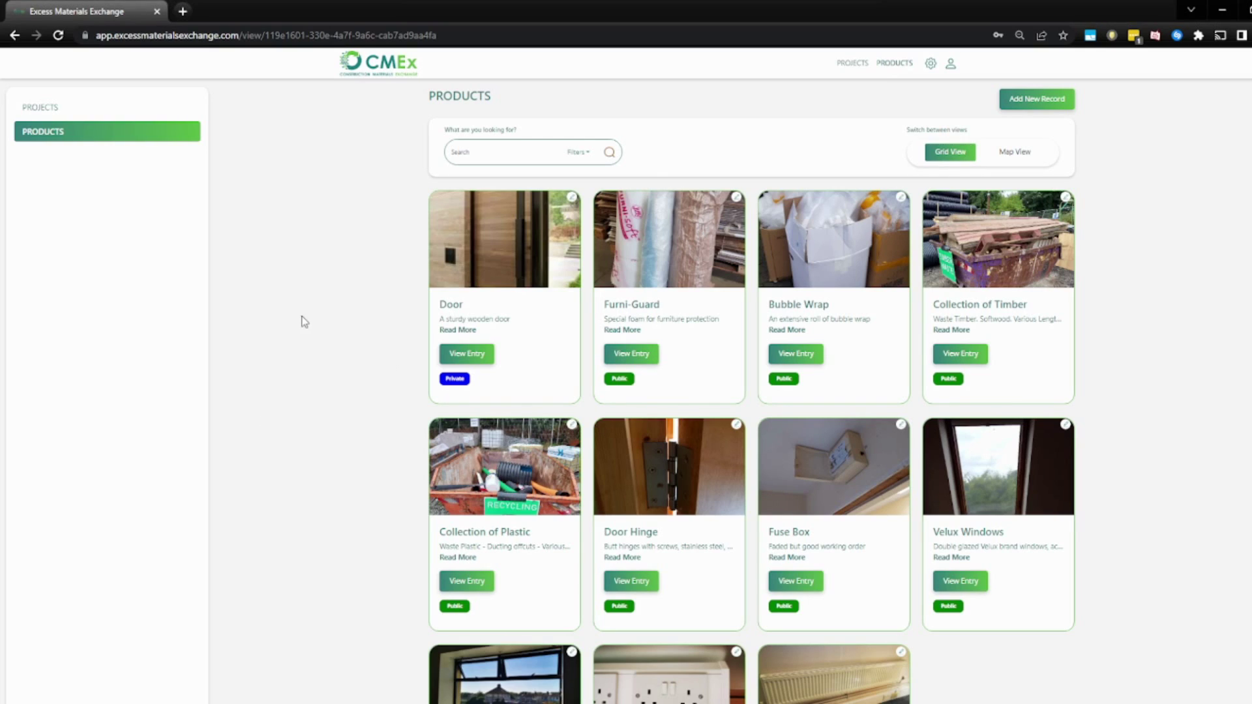
Change the Door title to 'Wooden planks', description 'A collection of wooden planks', and update.
click(572, 197)
double_click(527, 187)
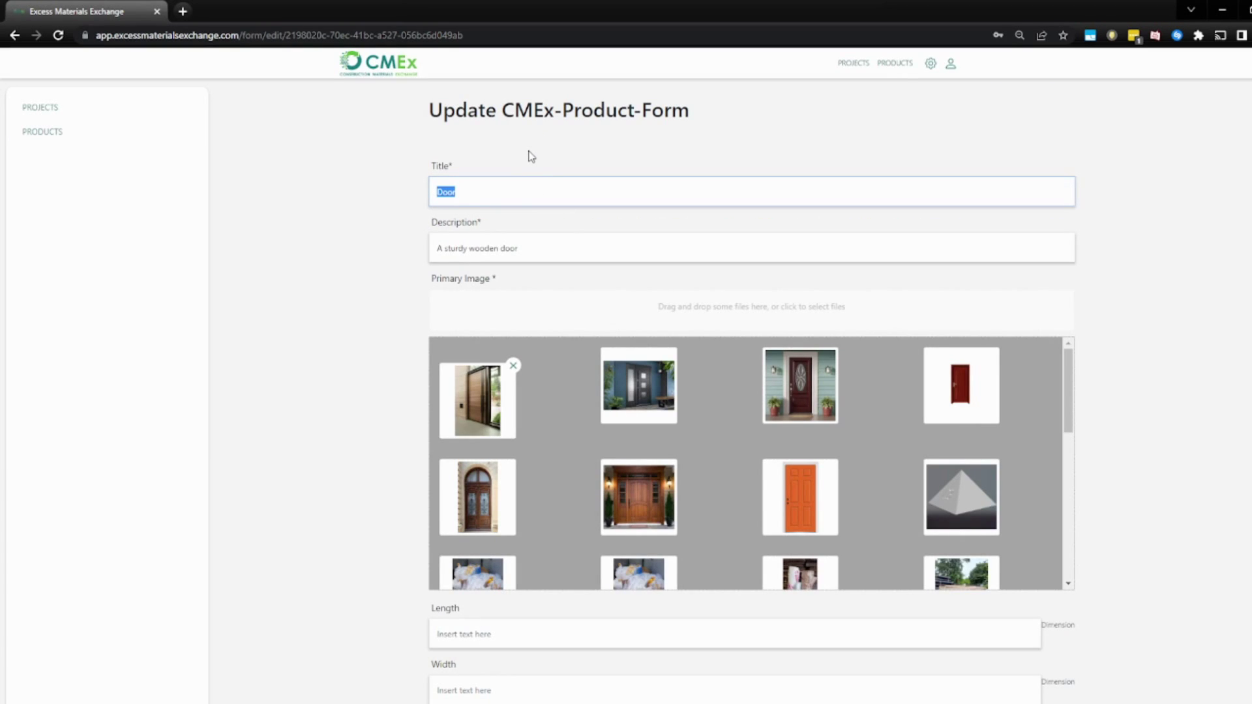
text(Wooden planks)
key(Tab)
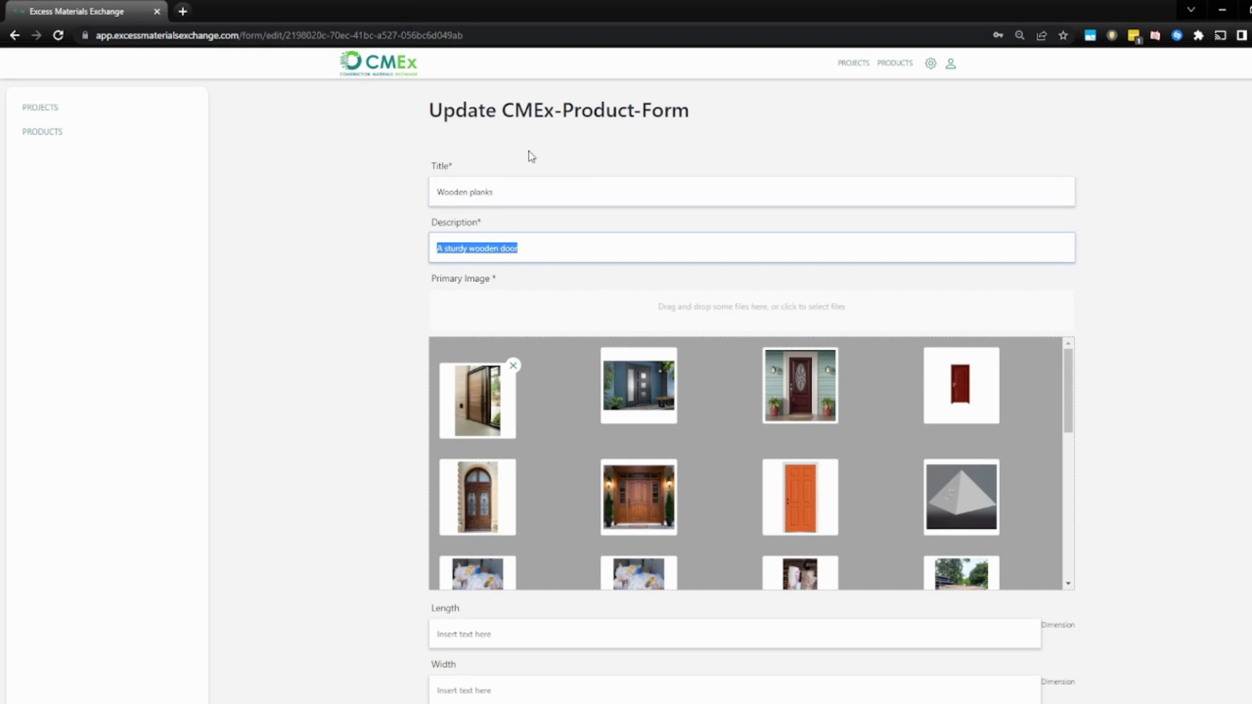
text(A collection of wooden planks)
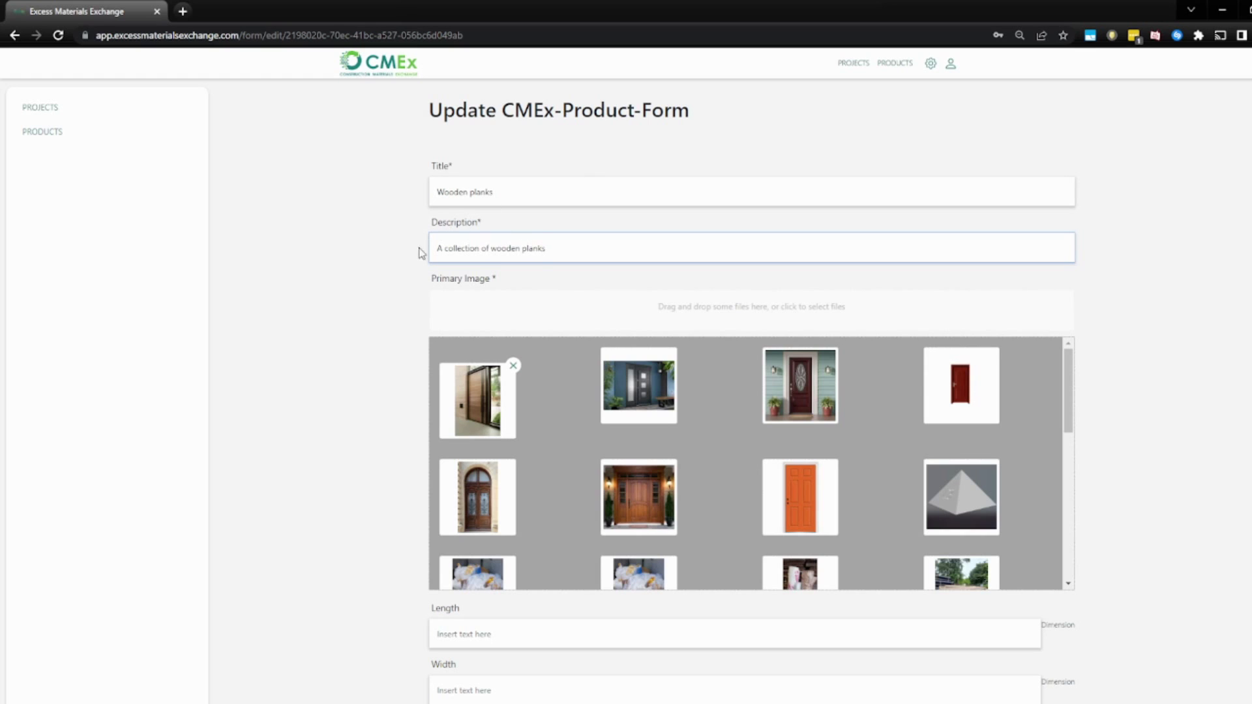
scroll(391, 274, down, 10)
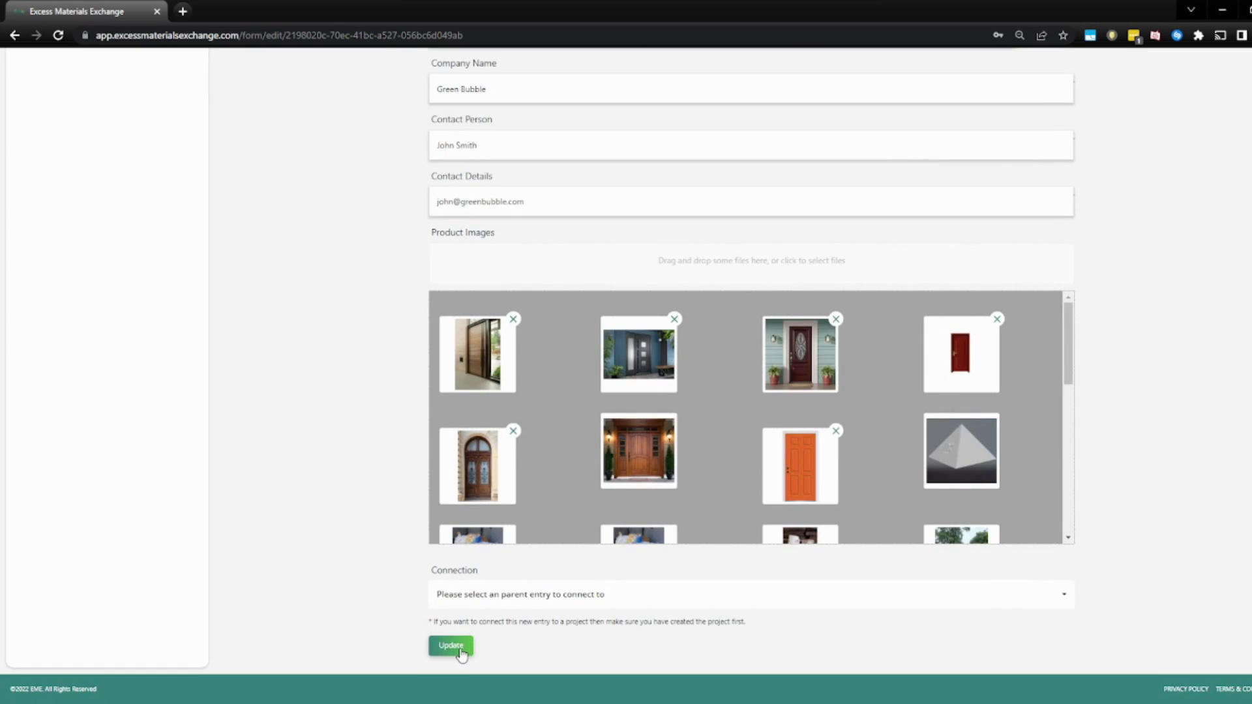
click(451, 645)
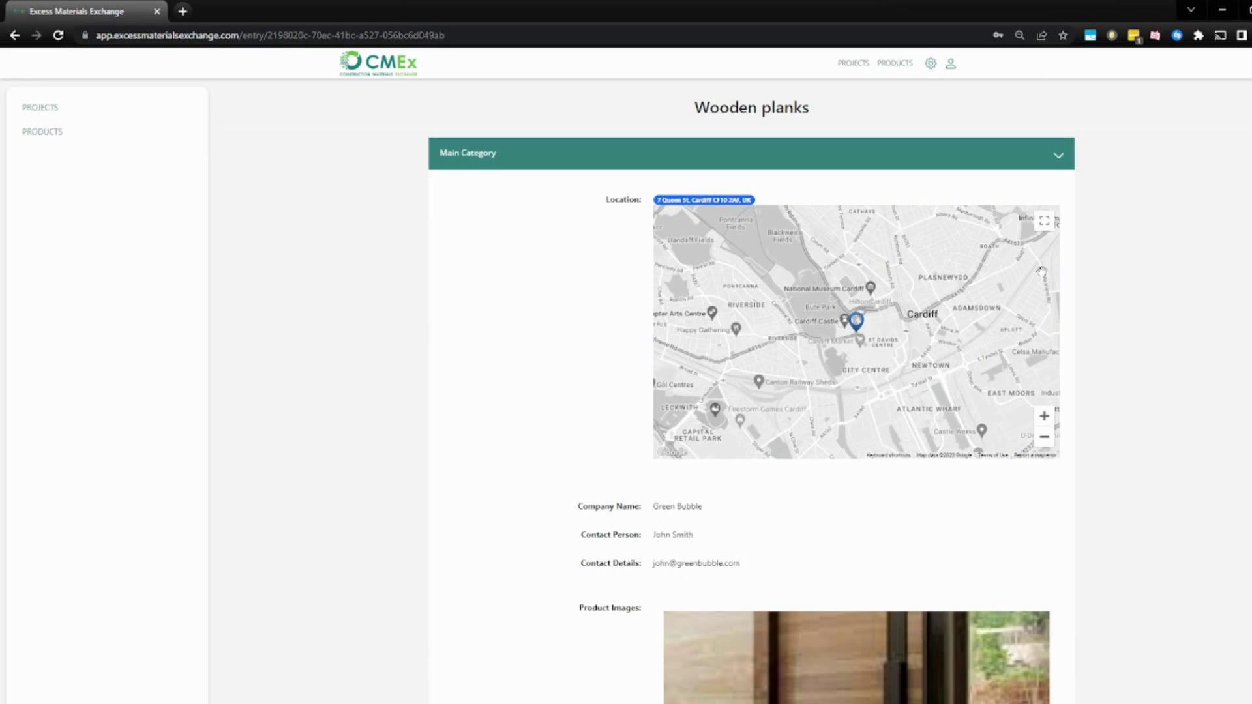
double_click(723, 110)
scroll(1168, 229, down, 2)
scroll(1227, 293, down, 10)
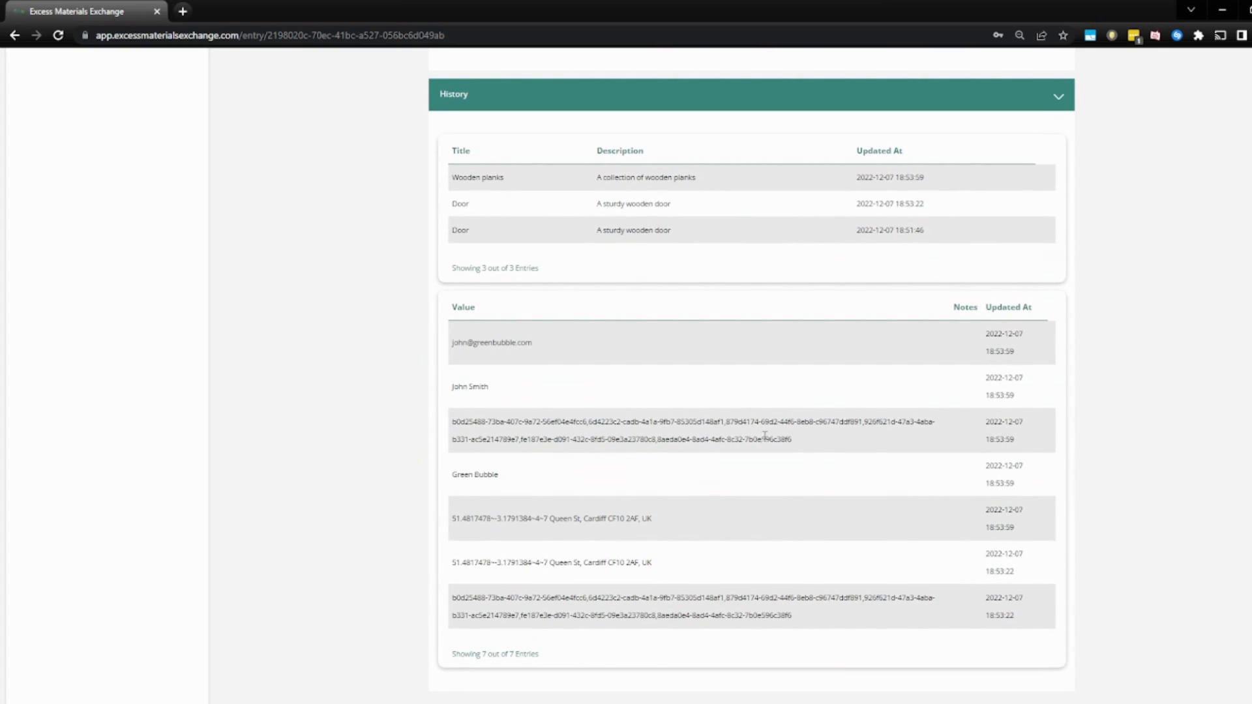
scroll(570, 227, up, 1)
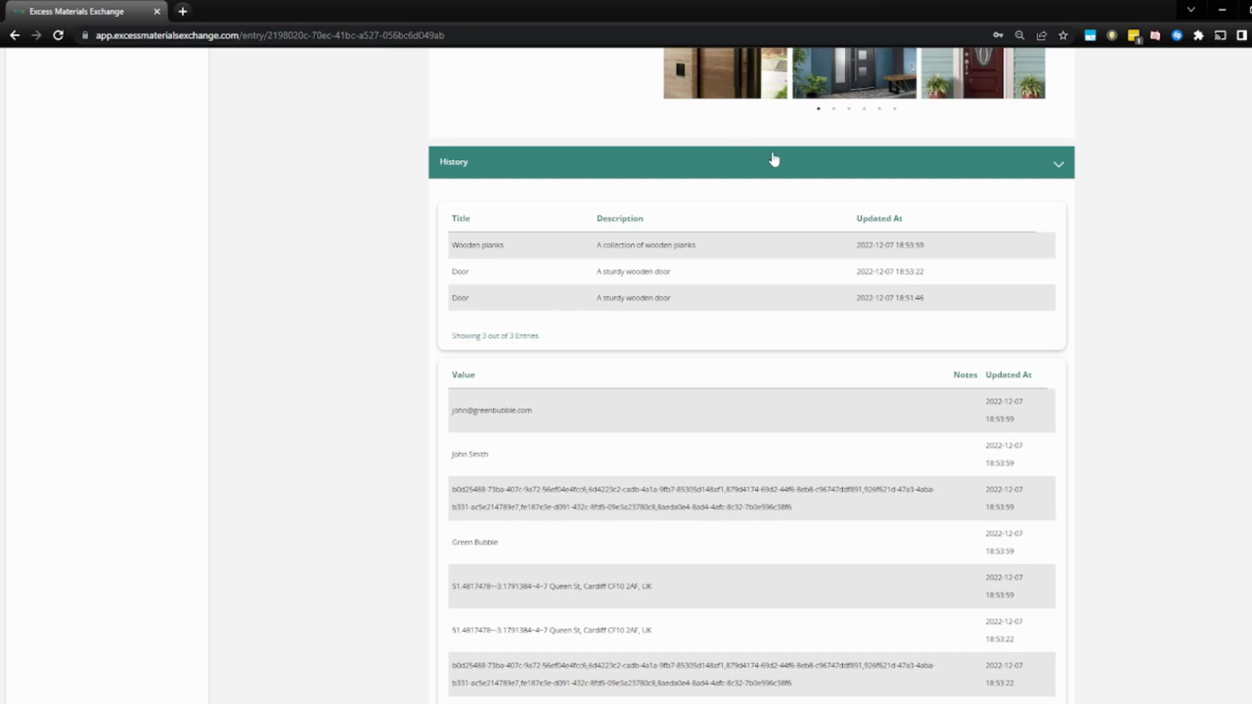
scroll(1078, 355, up, 15)
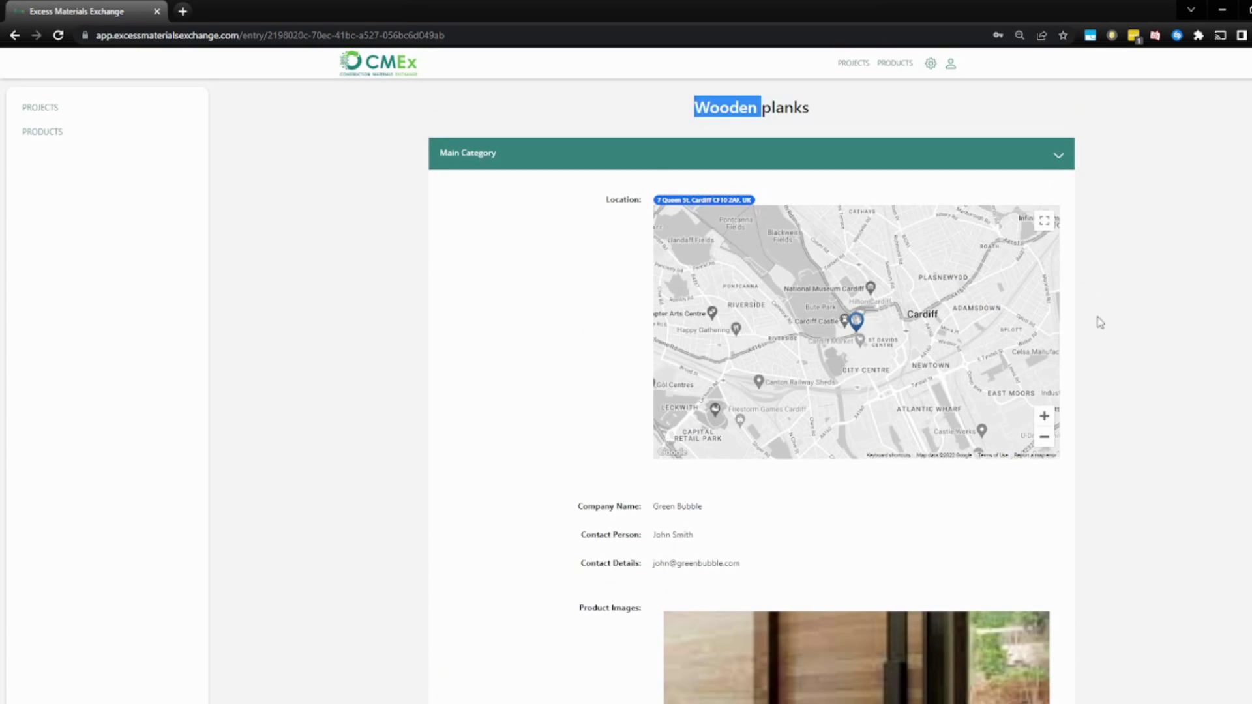
Open Products, view them in Map View, then switch back to Grid View.
click(896, 63)
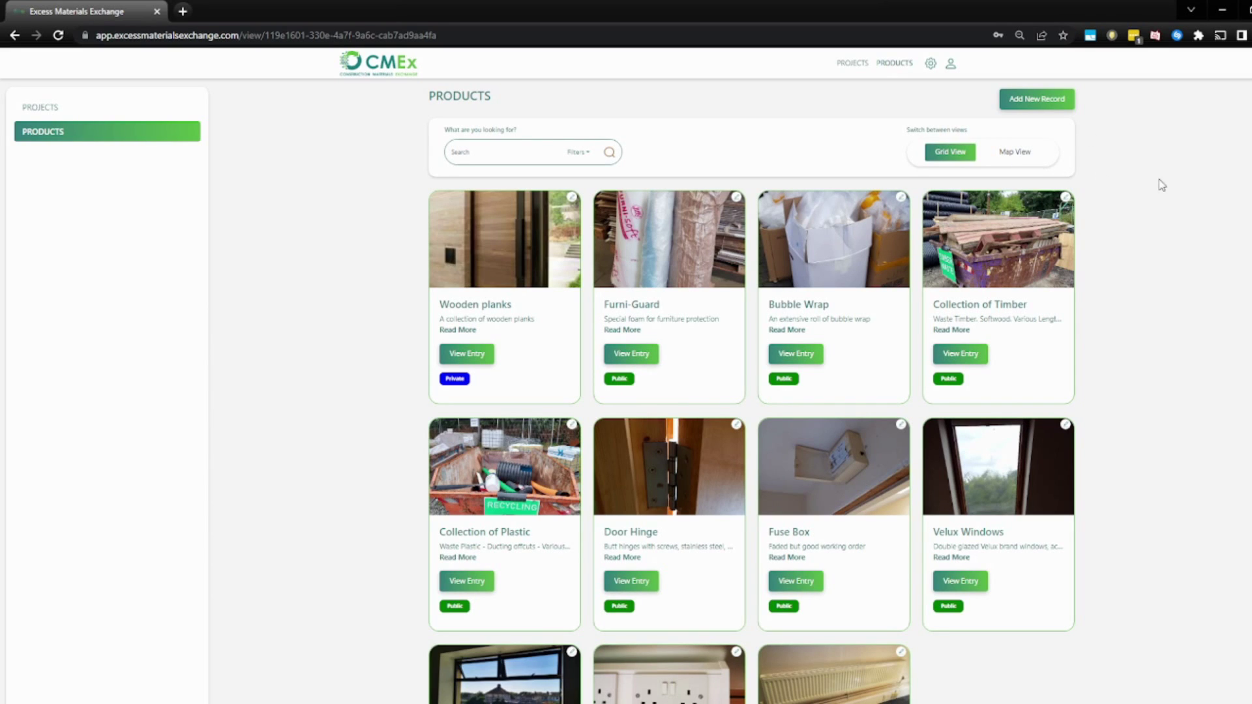
click(1017, 157)
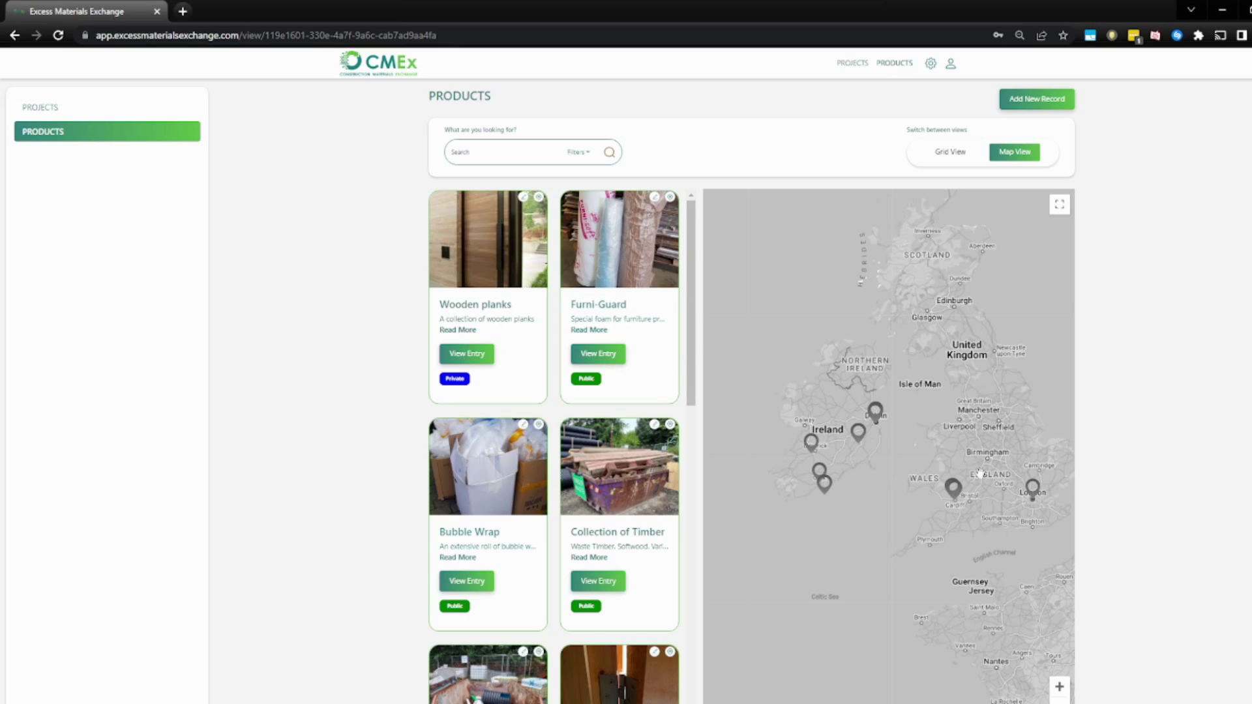
click(858, 435)
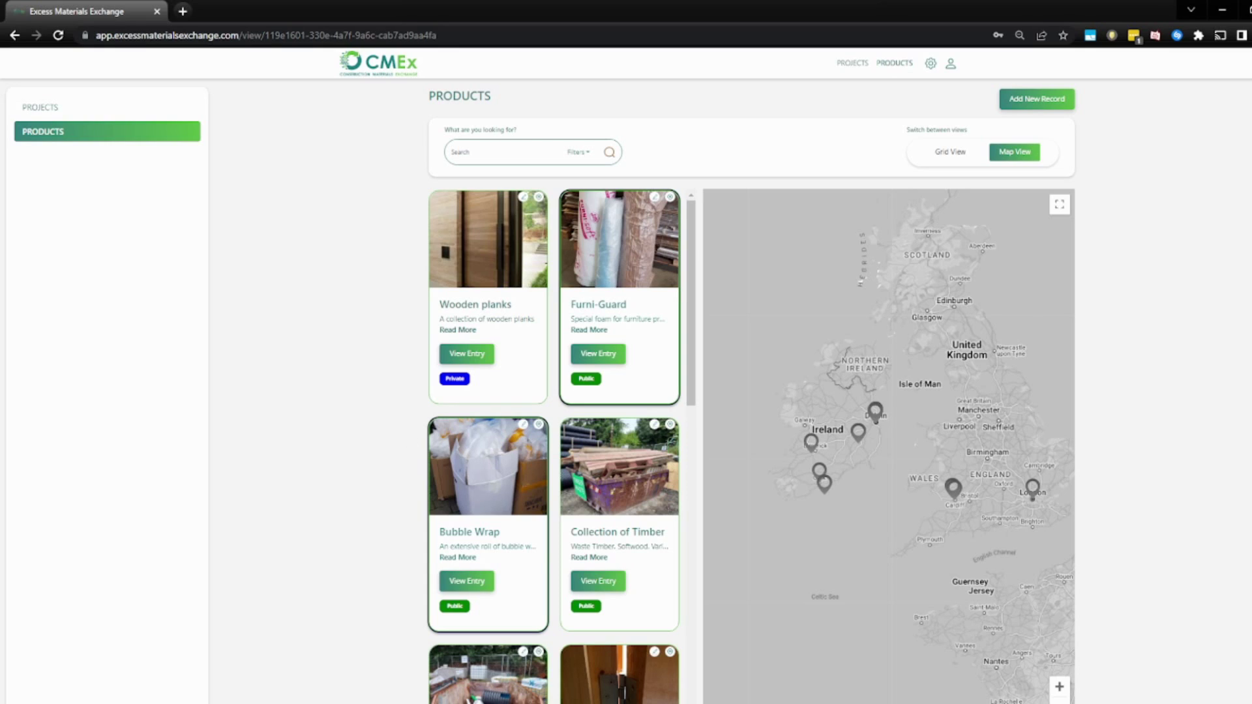
click(954, 156)
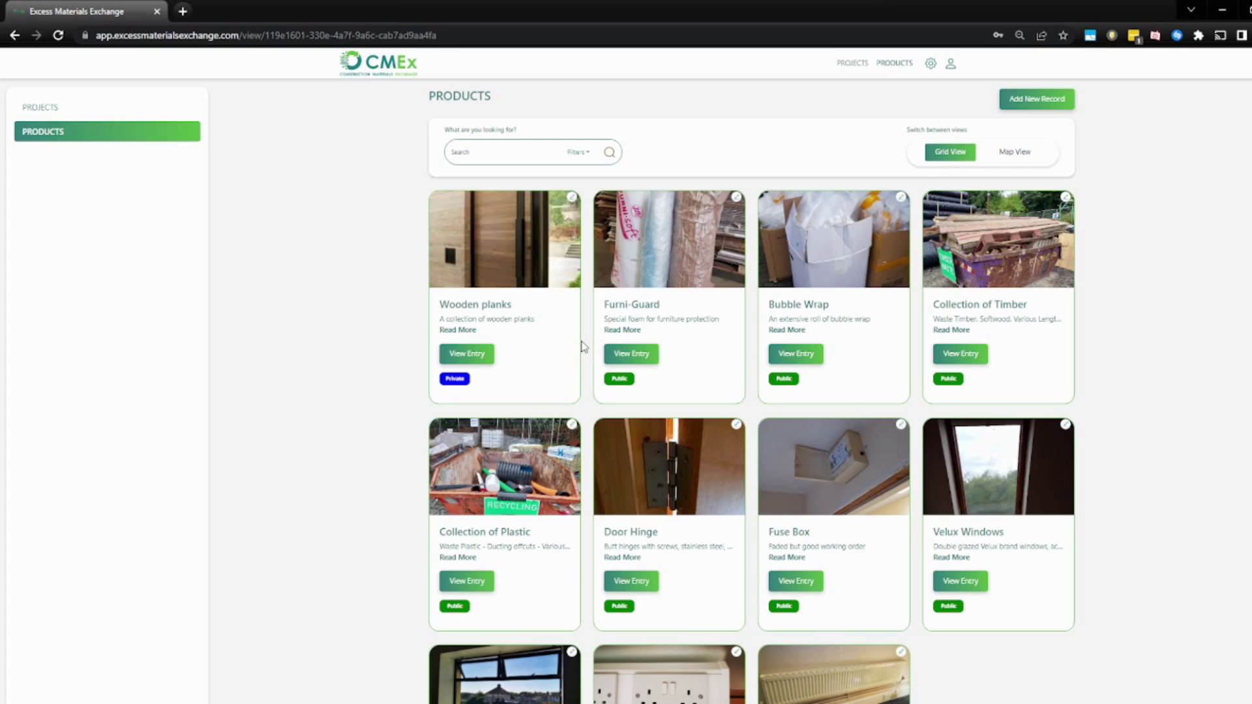
Log out of the admin account and paste the public viewing link into the address bar.
click(951, 64)
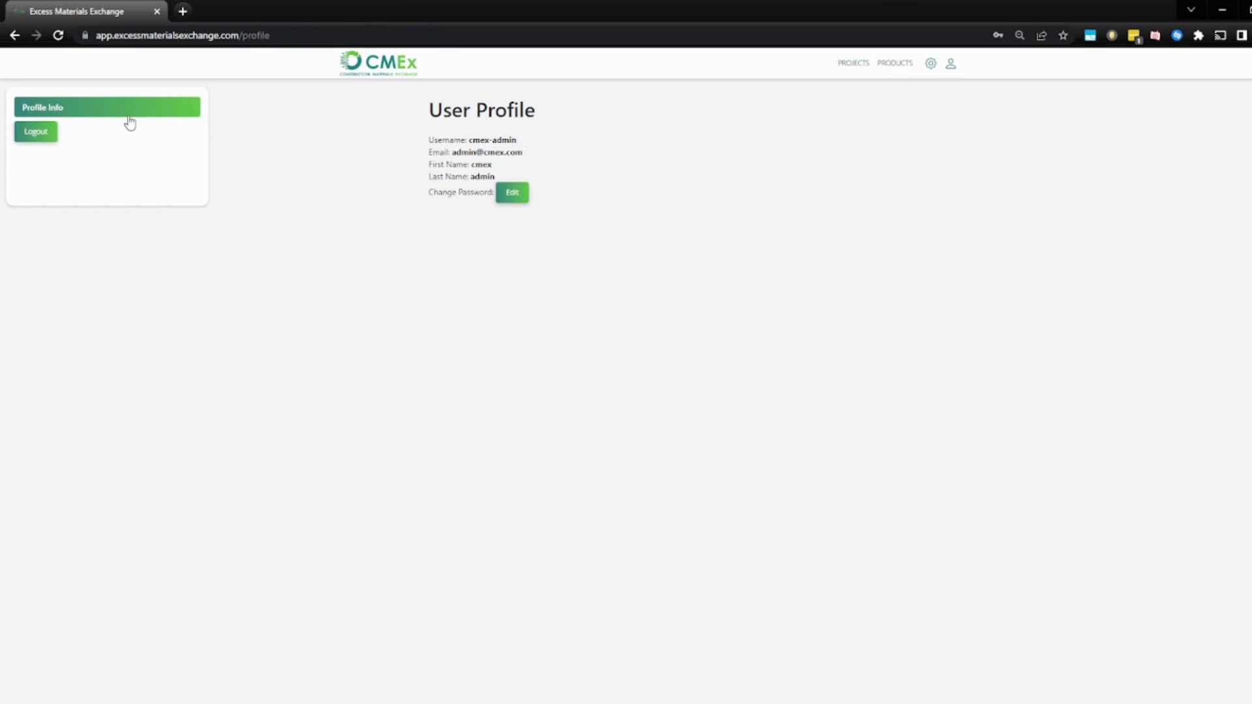
click(46, 134)
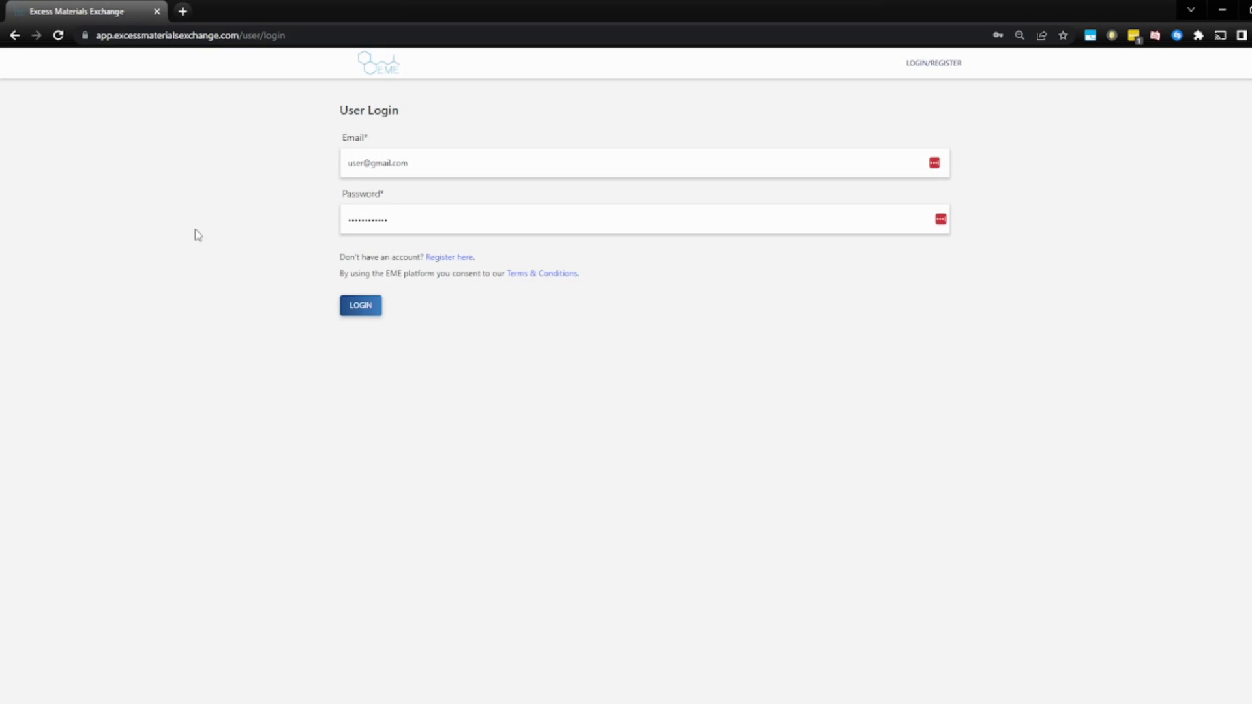
click(243, 36)
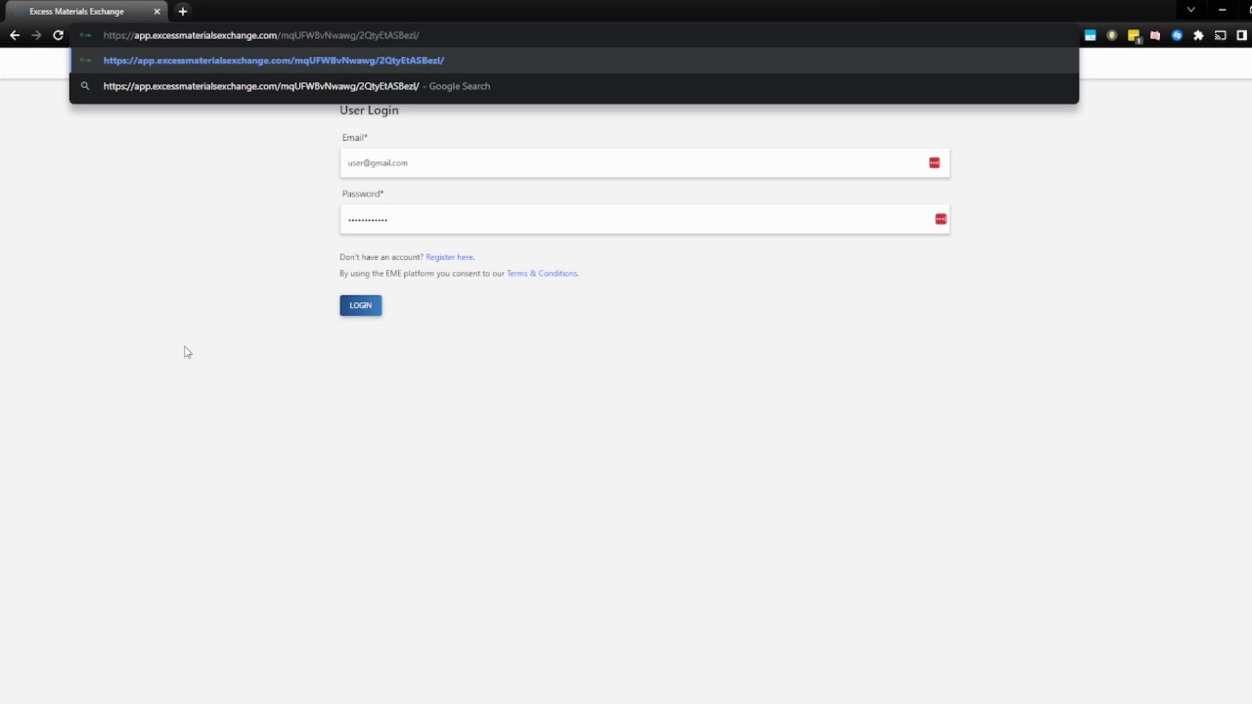
Load the public link and browse to its Projects grid listing four projects.
key(Return)
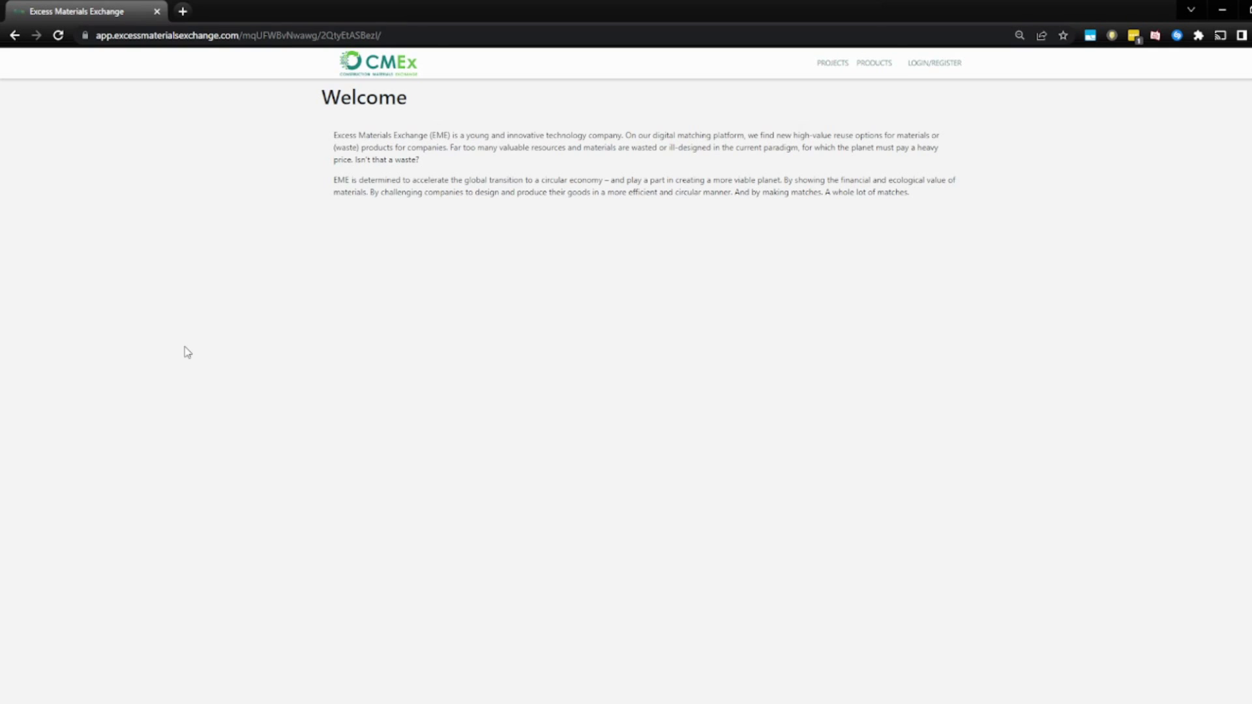
click(831, 65)
click(871, 65)
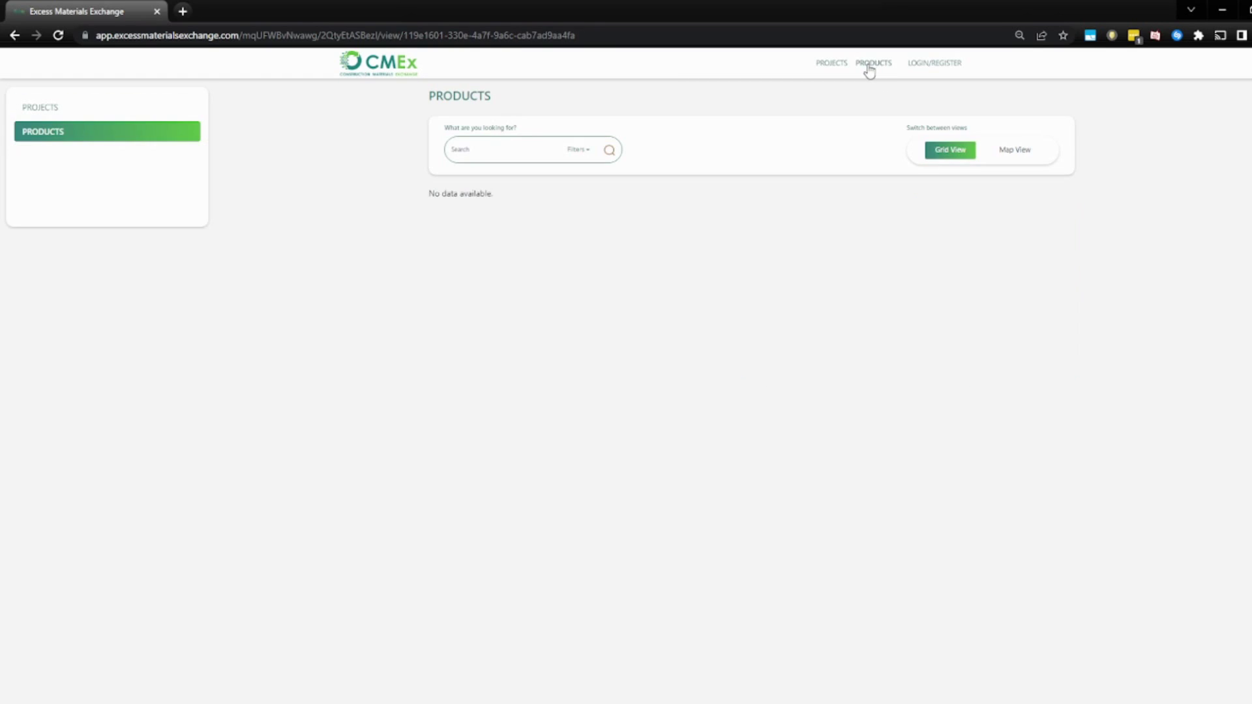
click(832, 66)
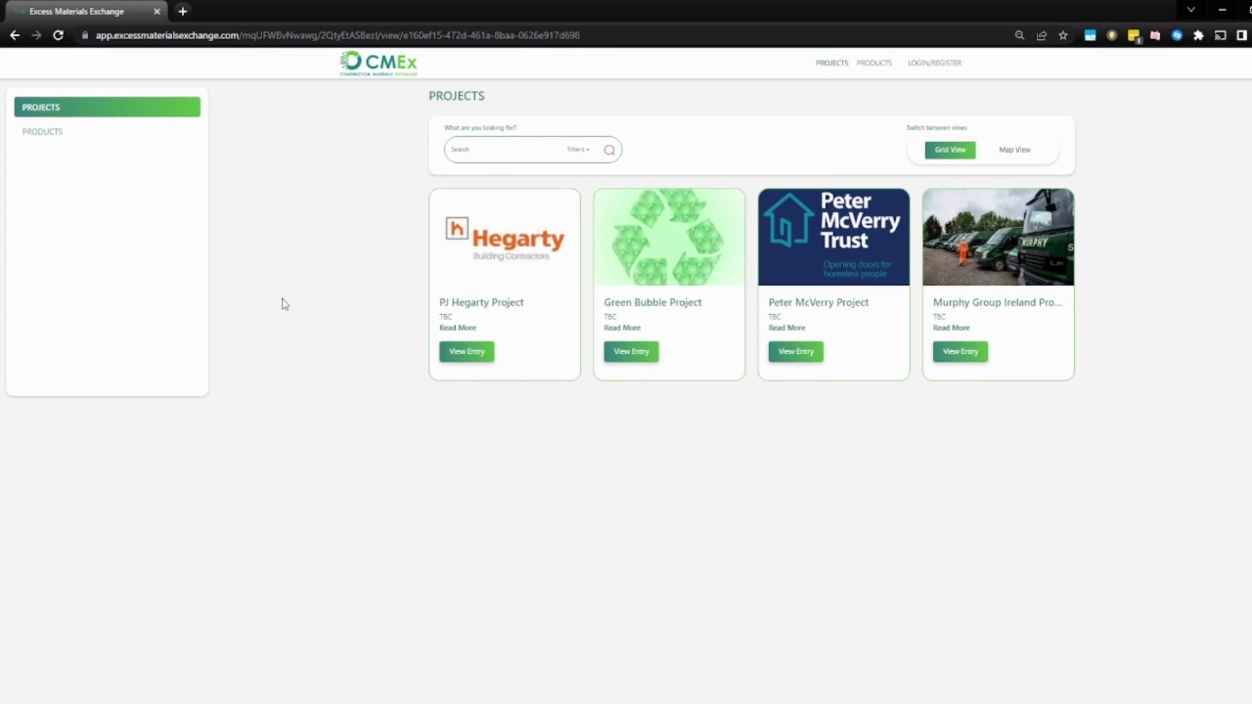
View the PJ Hegarty Project entry as a guest, then show the public Products grid.
click(473, 353)
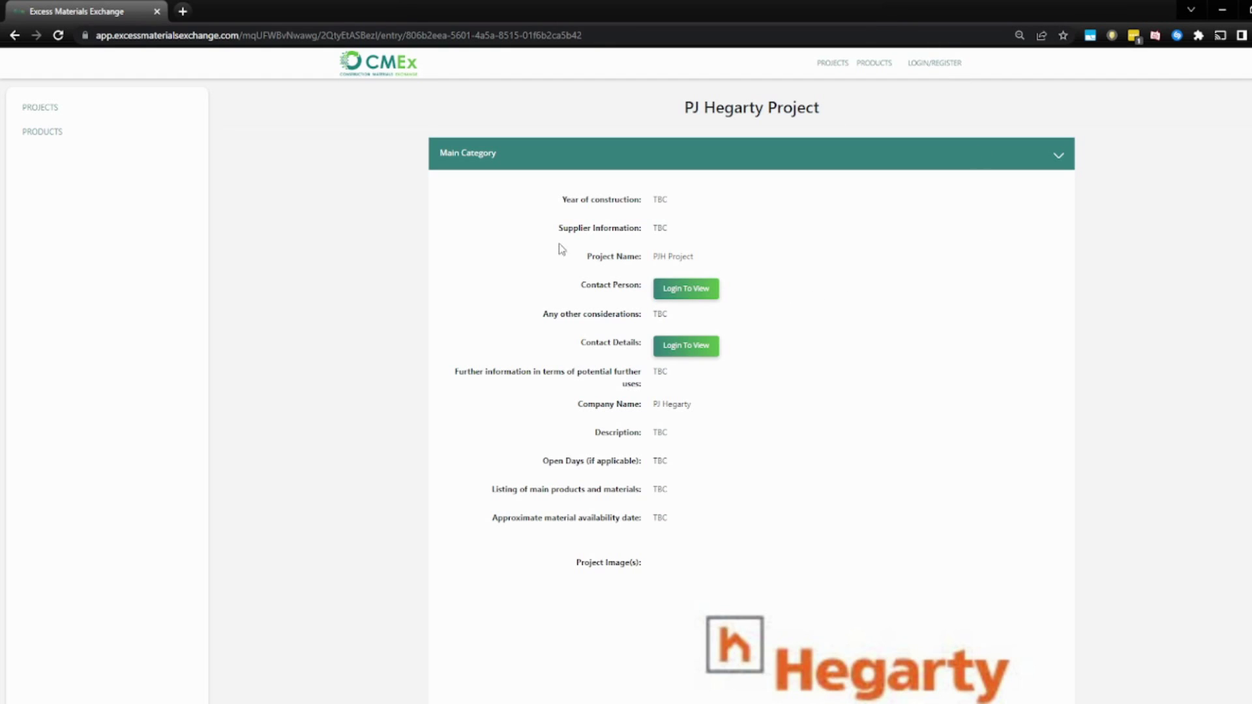
click(874, 63)
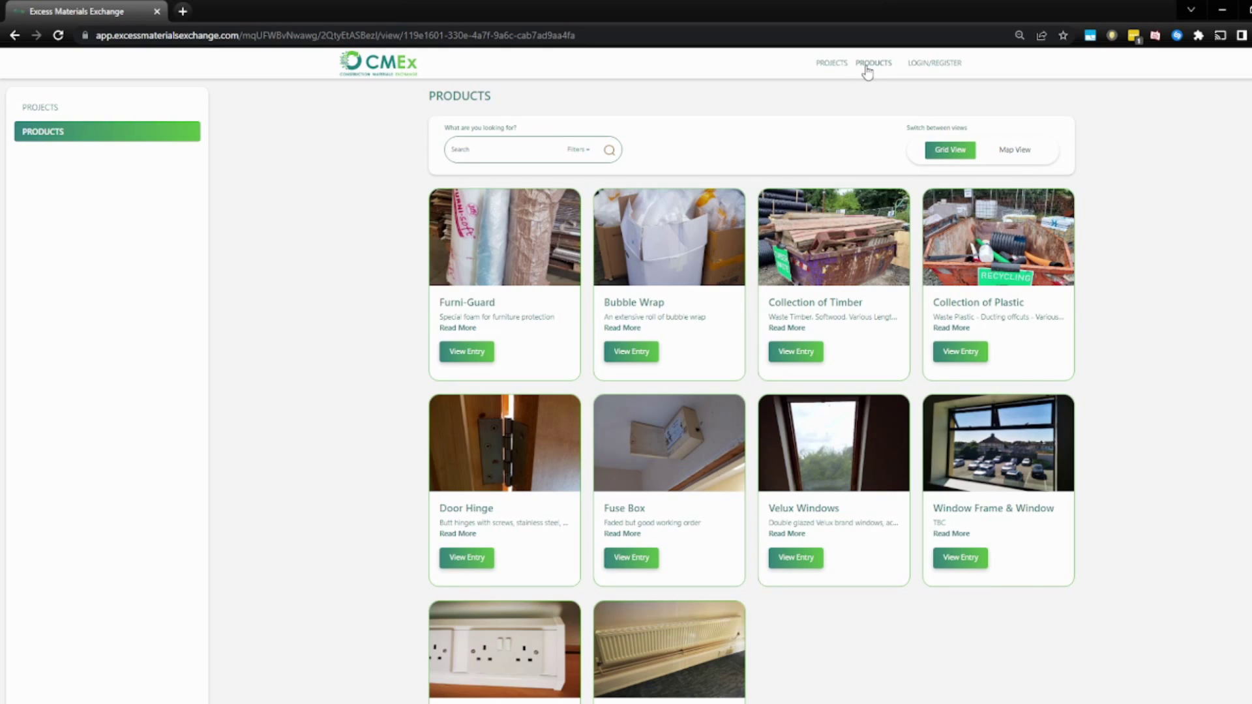
Fill in the Register form for the new 'test-user-2' account and submit it with CREATE.
click(941, 72)
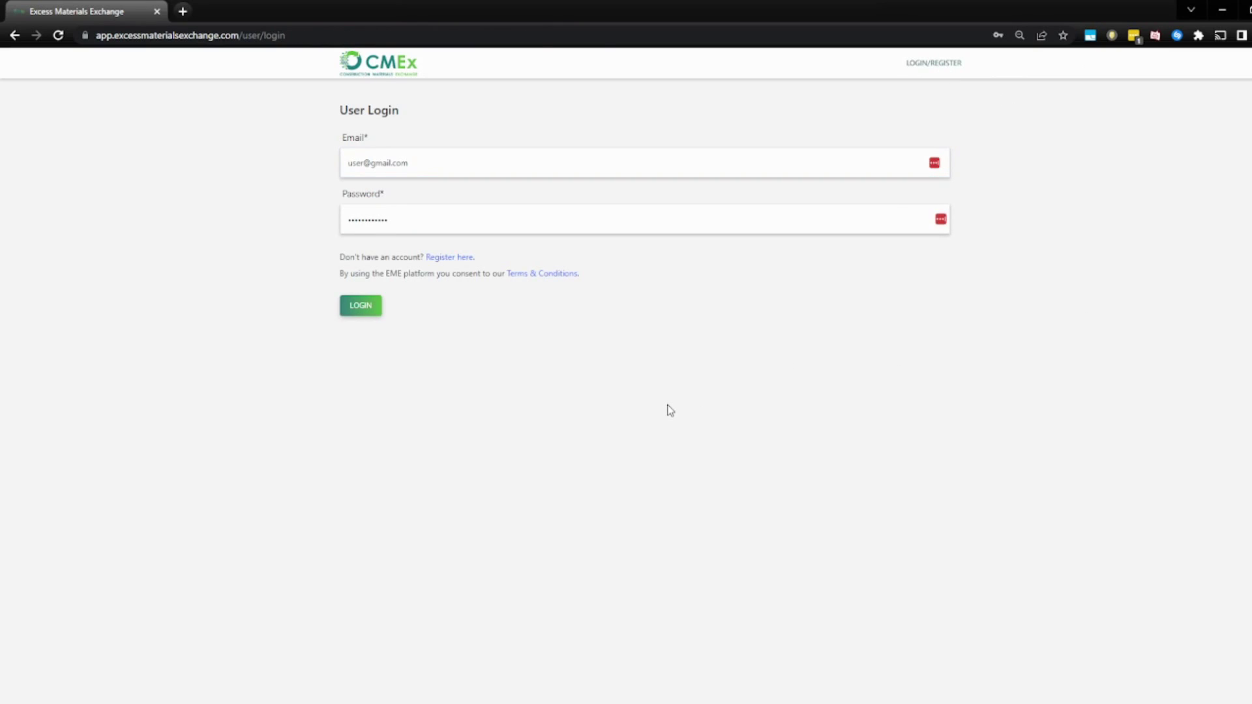
click(442, 259)
click(439, 167)
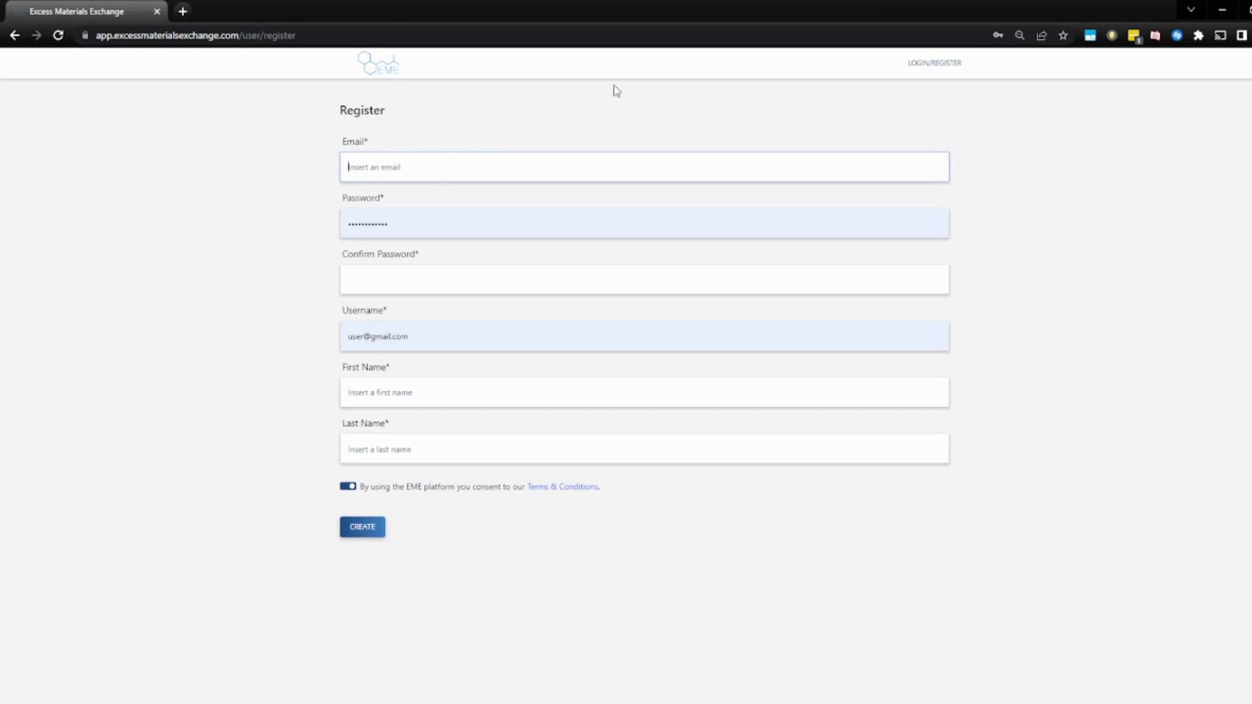
click(458, 162)
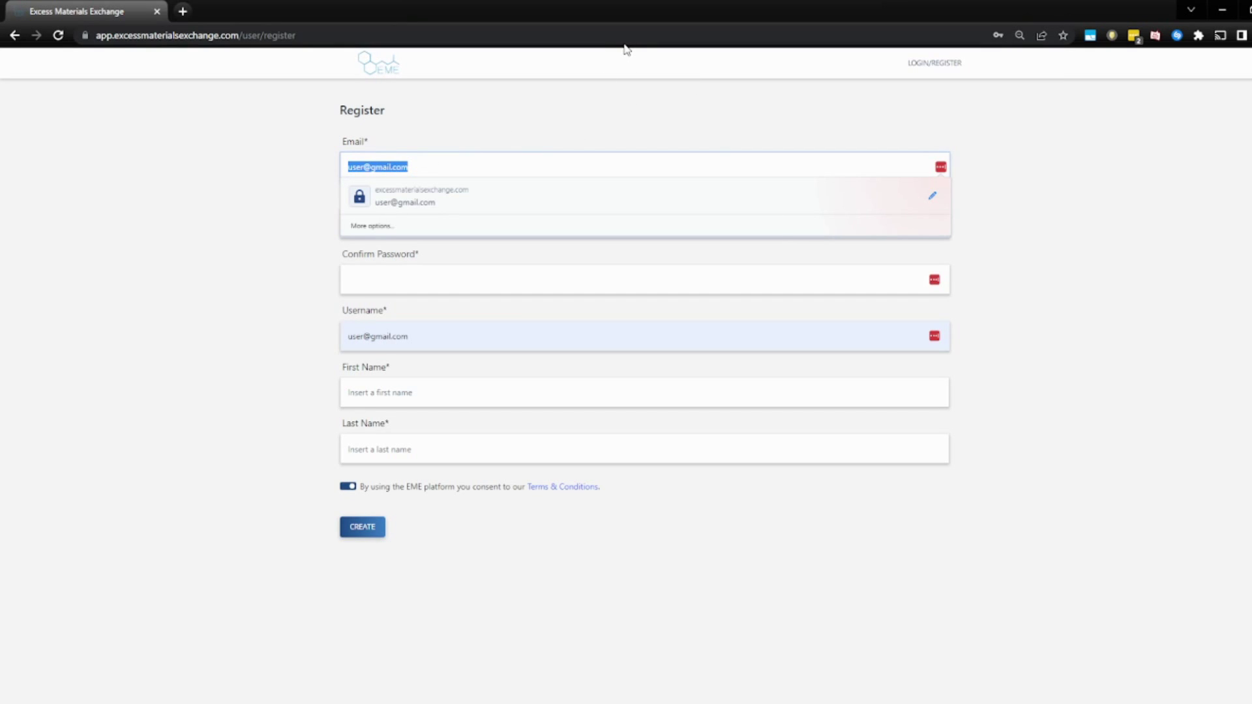
text(test-user)
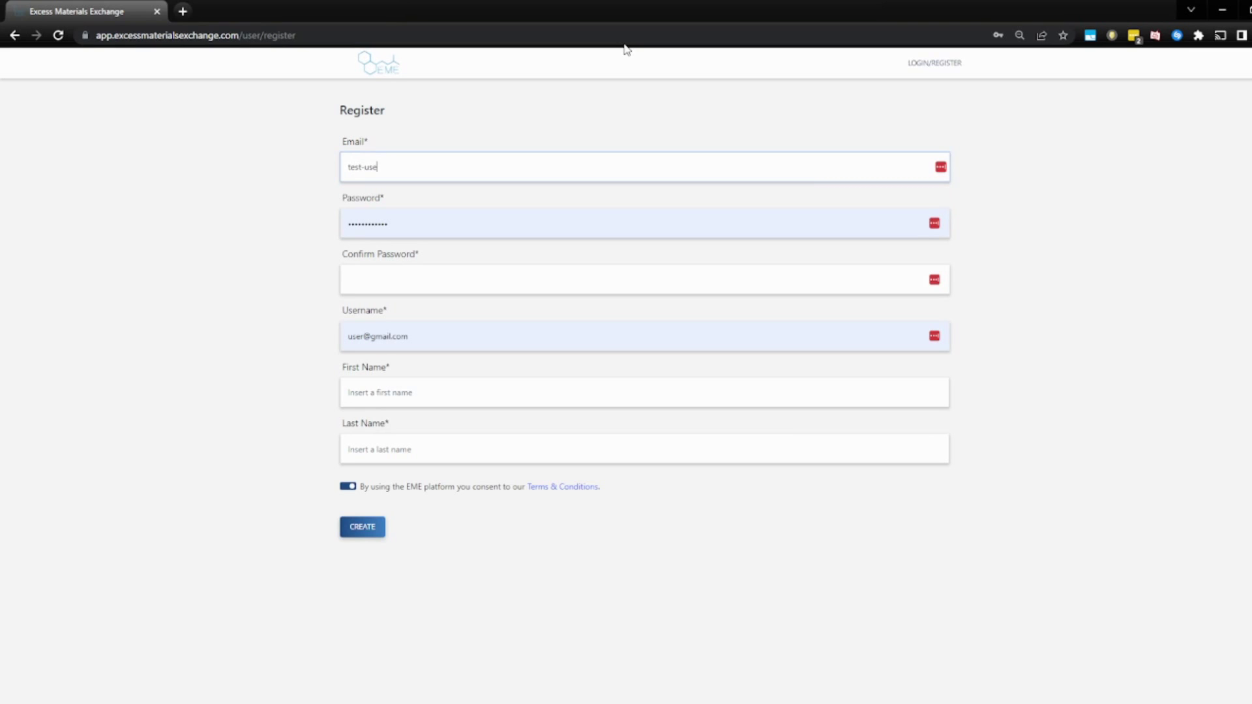
text(-2)
key(Tab)
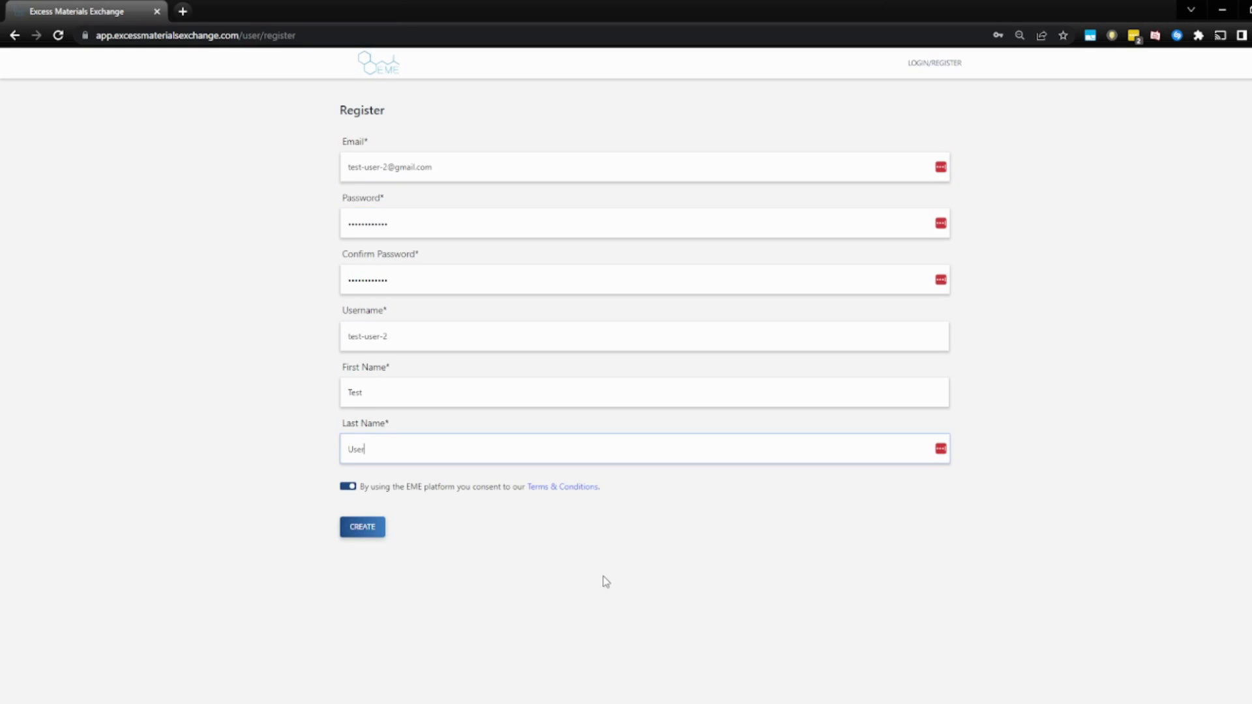
click(363, 527)
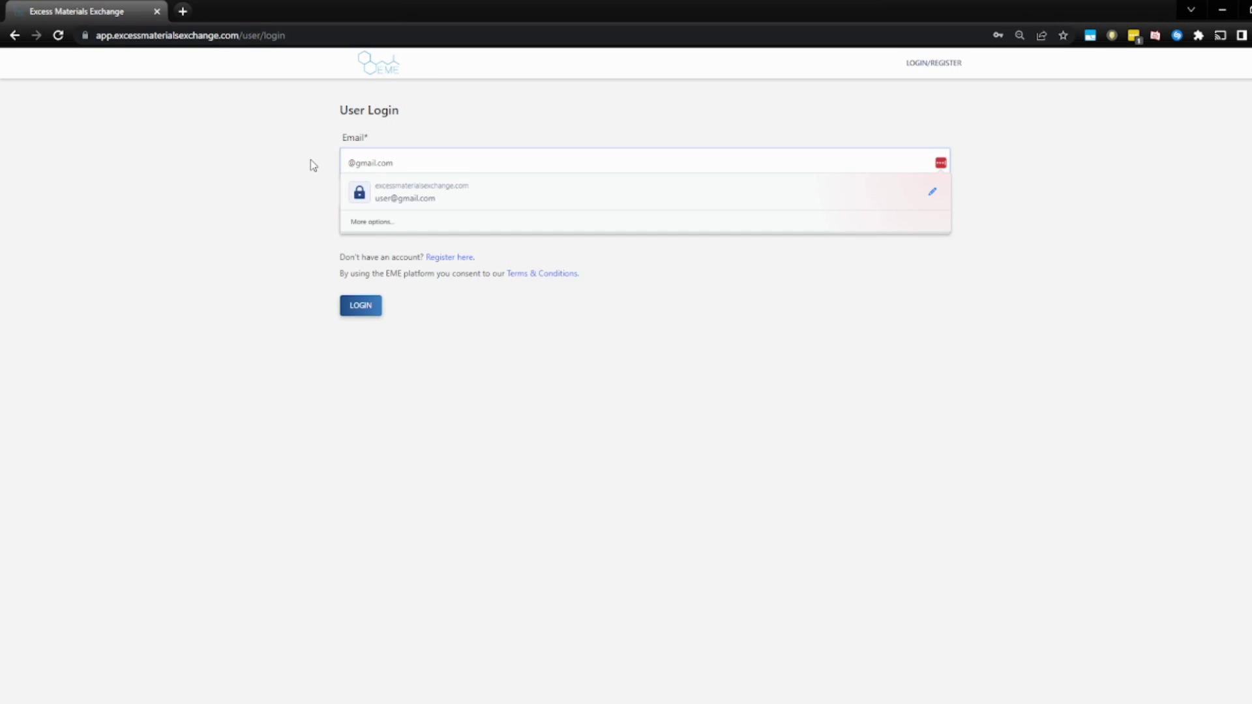
Enter the new test user's e-mail and the account password on the User Login form.
text(test-user-)
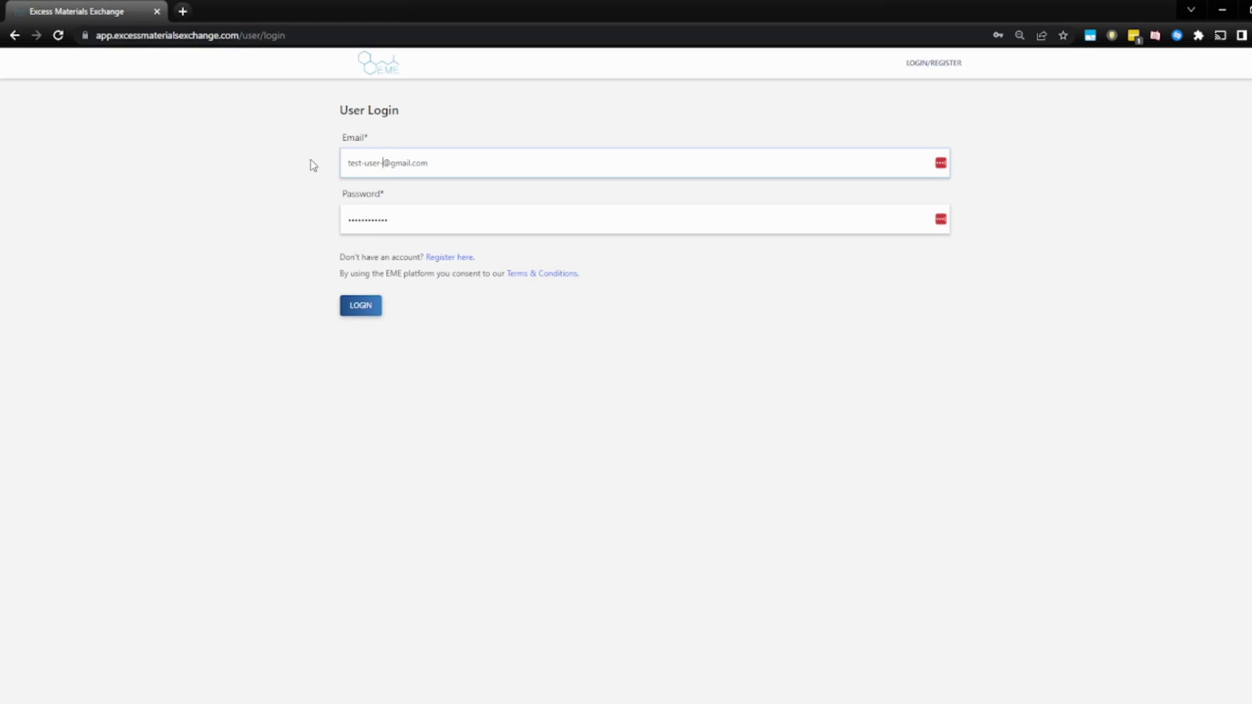
text(2)
key(Tab)
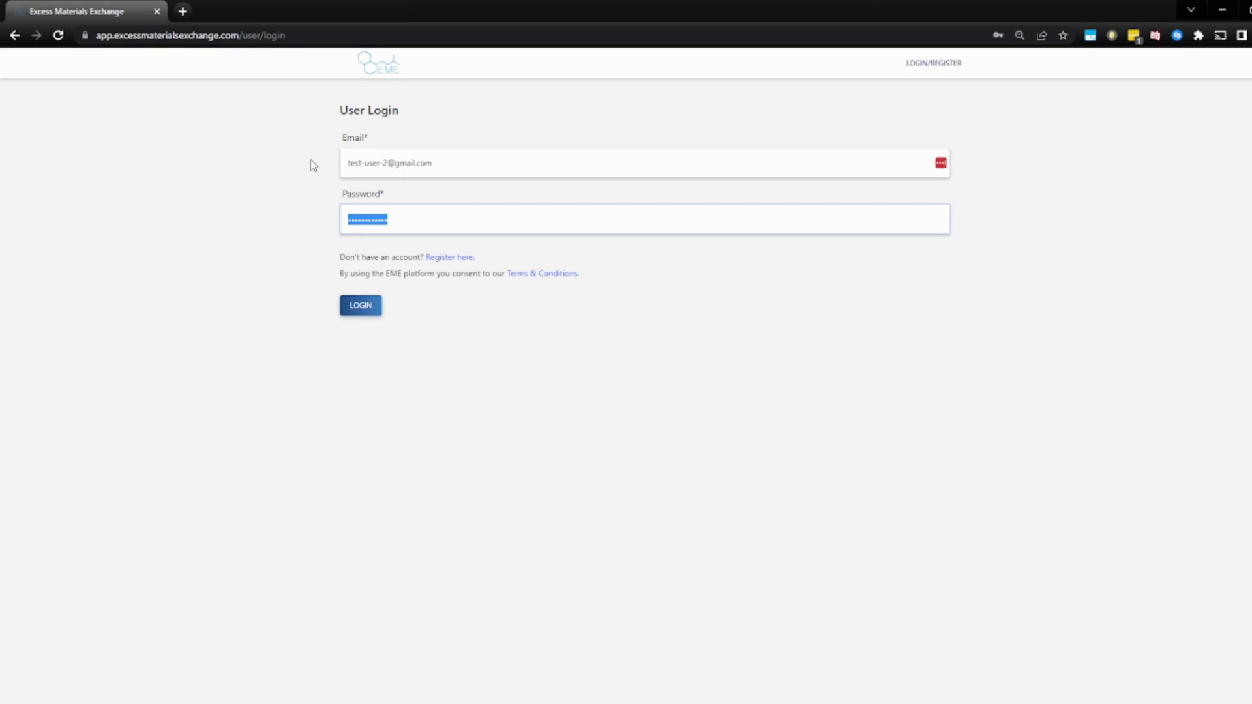
text(••••••••••••)
Log in as the new test user, dismiss the password-manager prompt, and open Projects and Products.
click(356, 306)
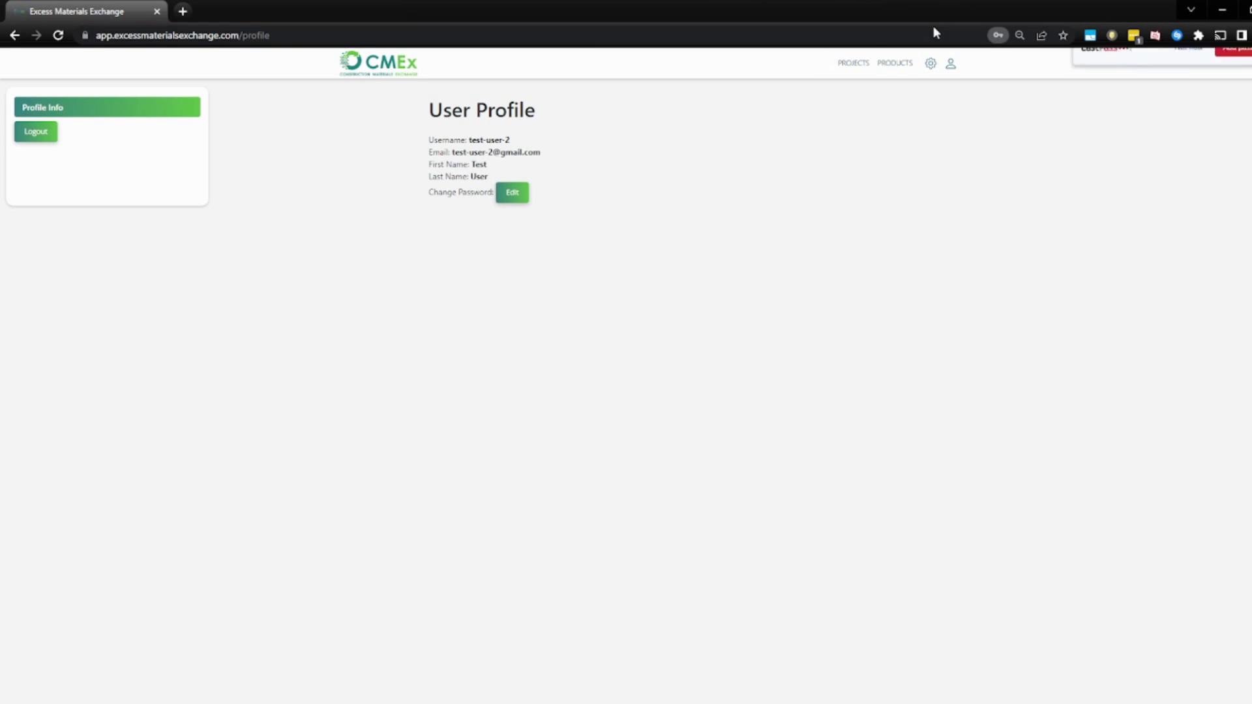
click(1218, 255)
click(1249, 64)
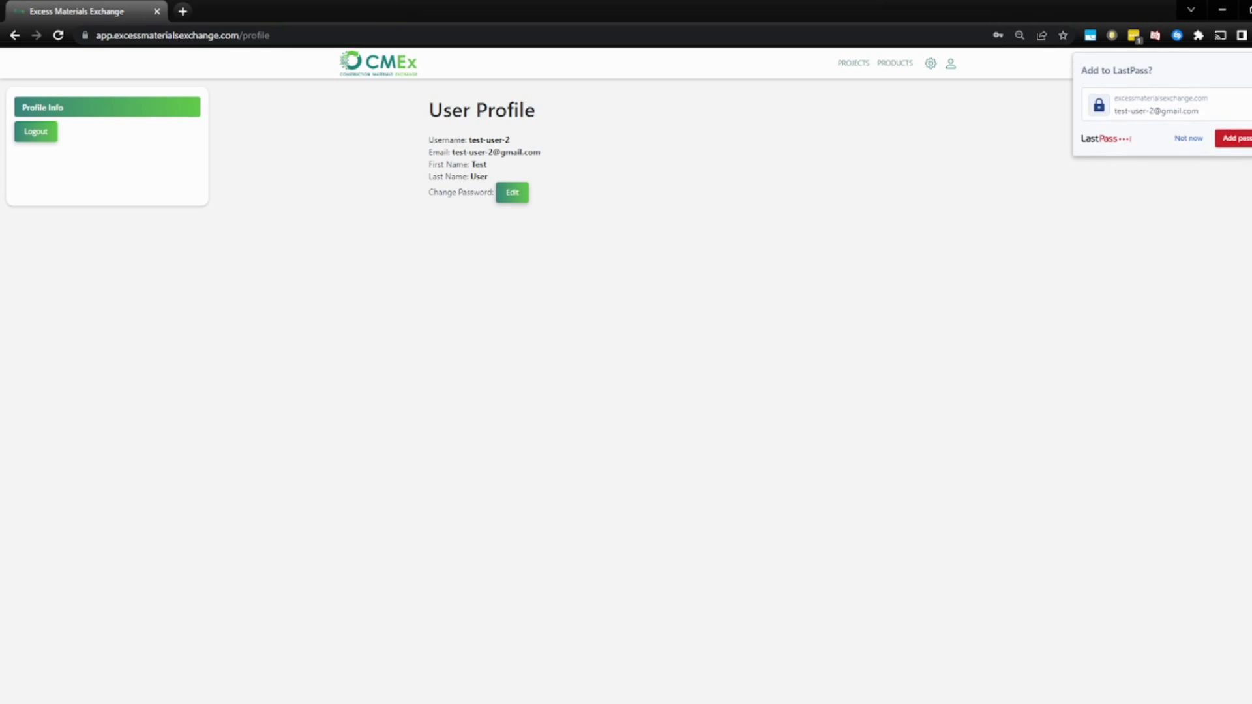
click(855, 65)
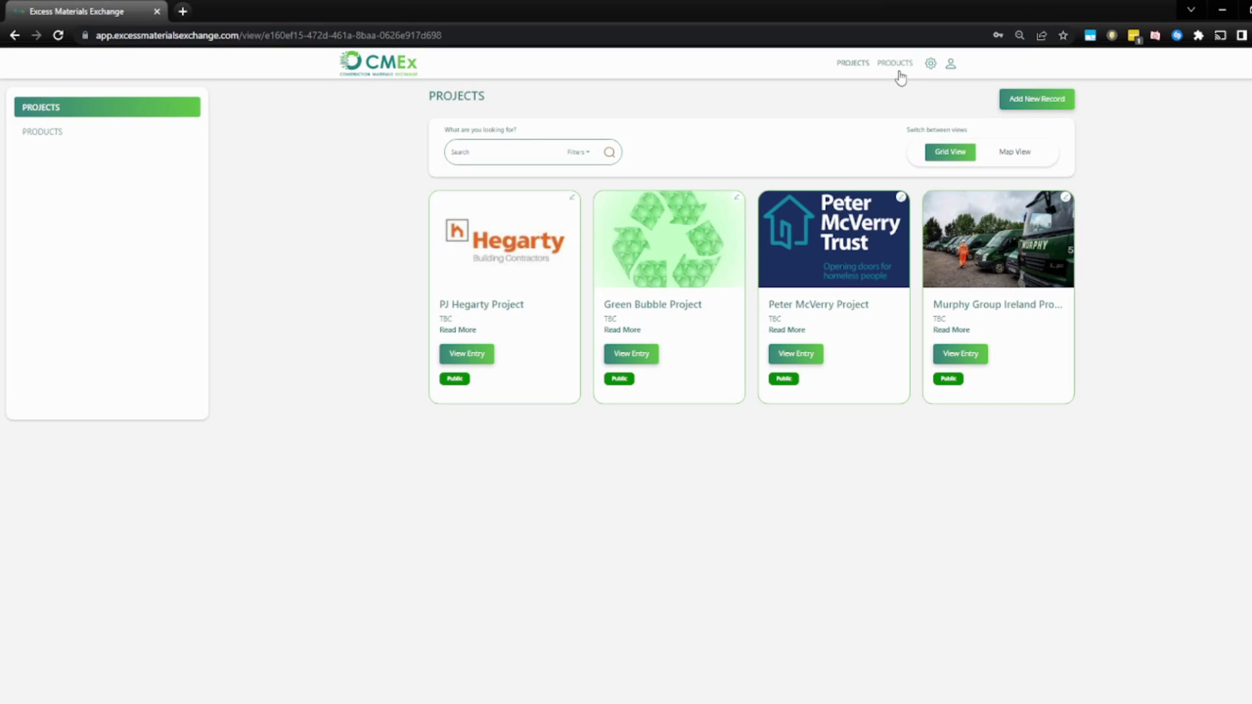
click(894, 64)
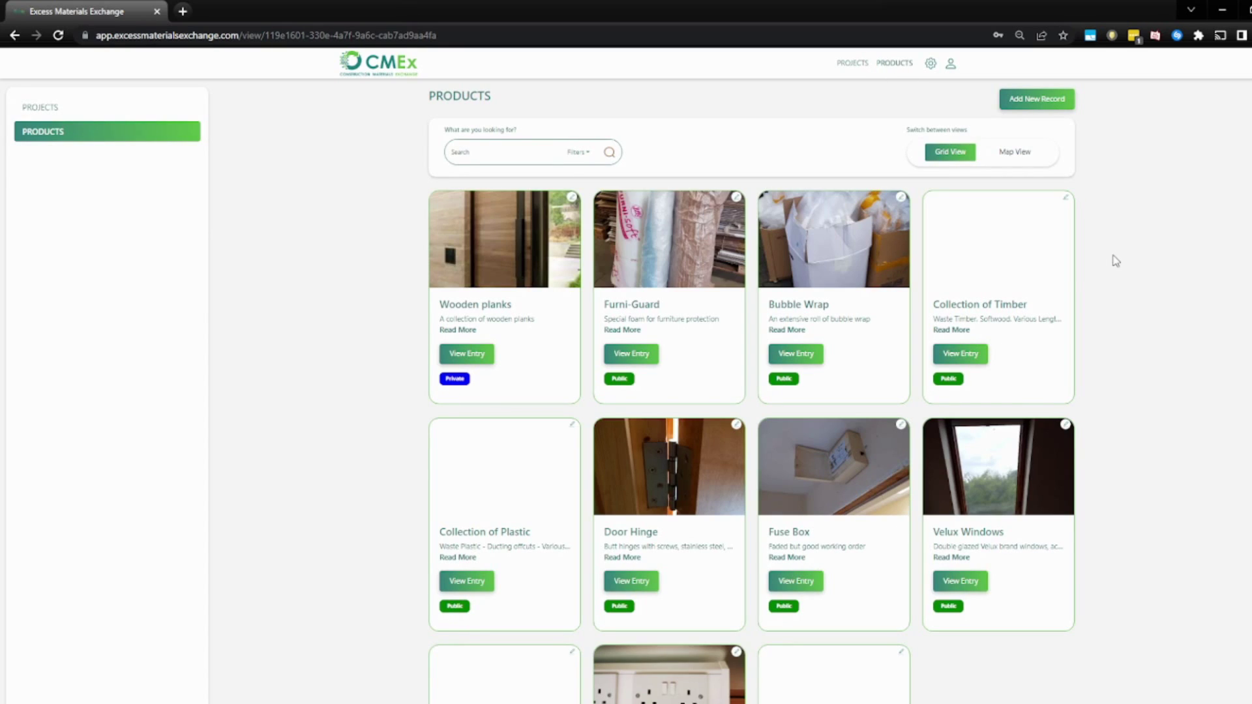